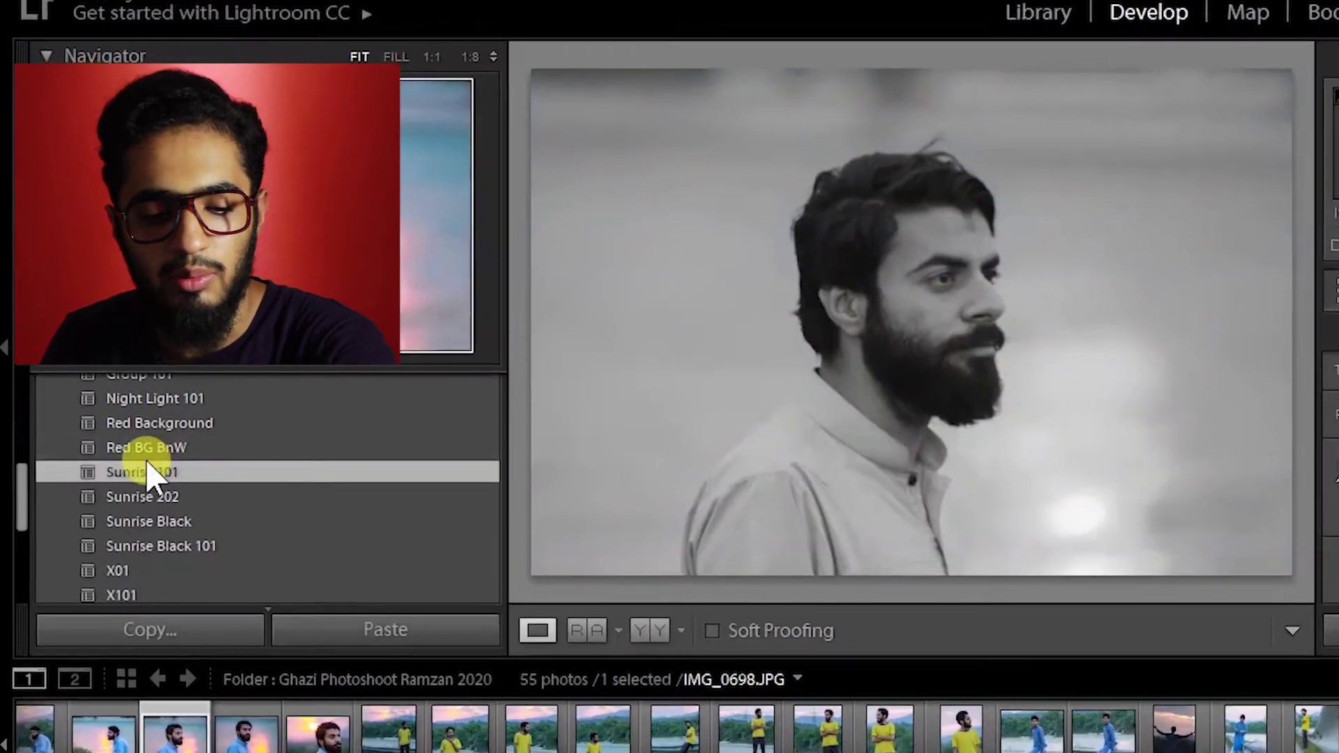
# - Apply Sunrise 101 to the bearded man's portrait and flick between it and the original
pyautogui.click(149, 472)
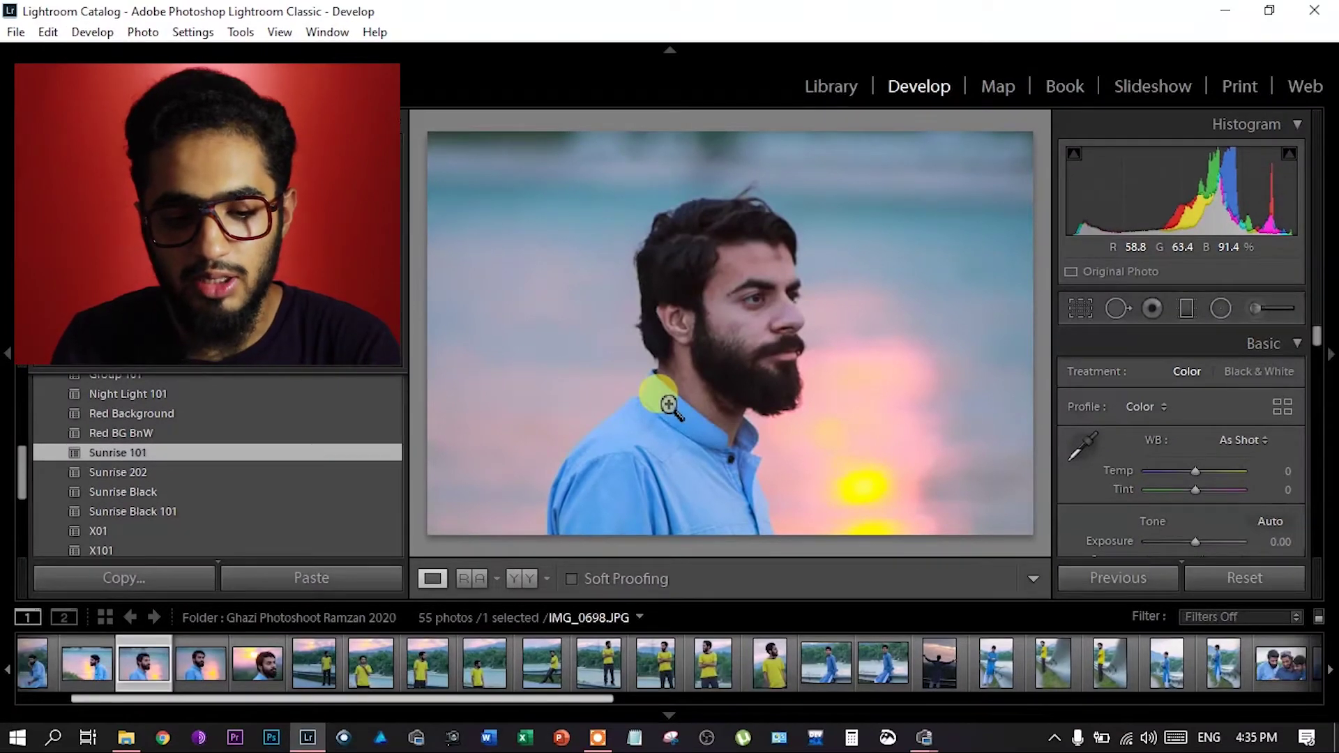
pyautogui.press('\\')
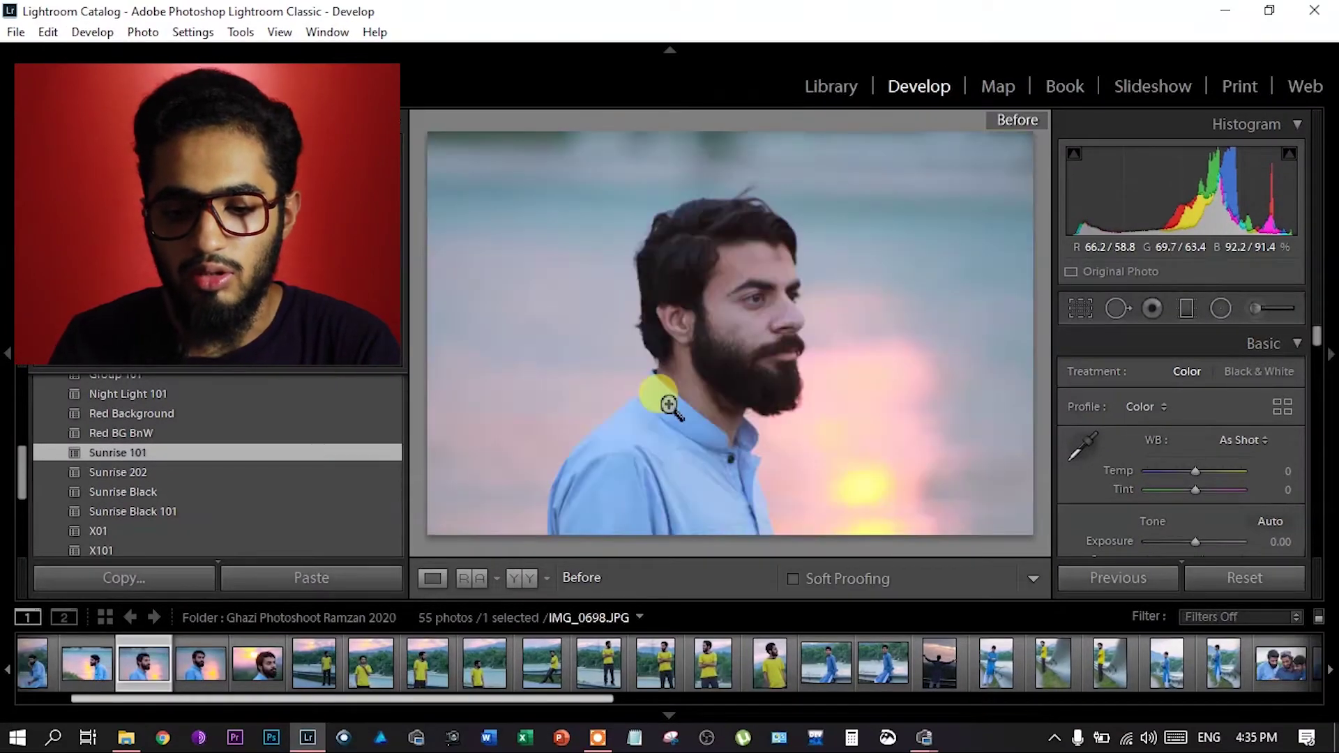
pyautogui.press('\\')
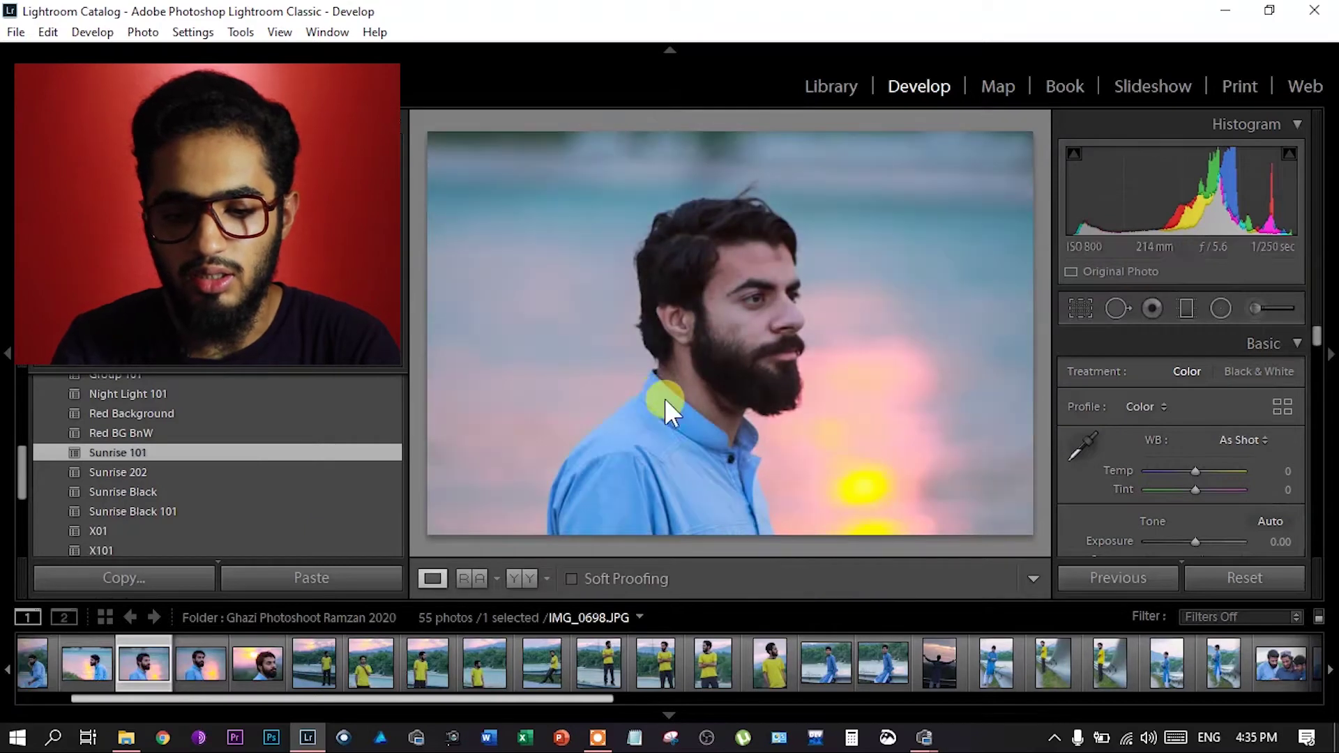
pyautogui.press('\\')
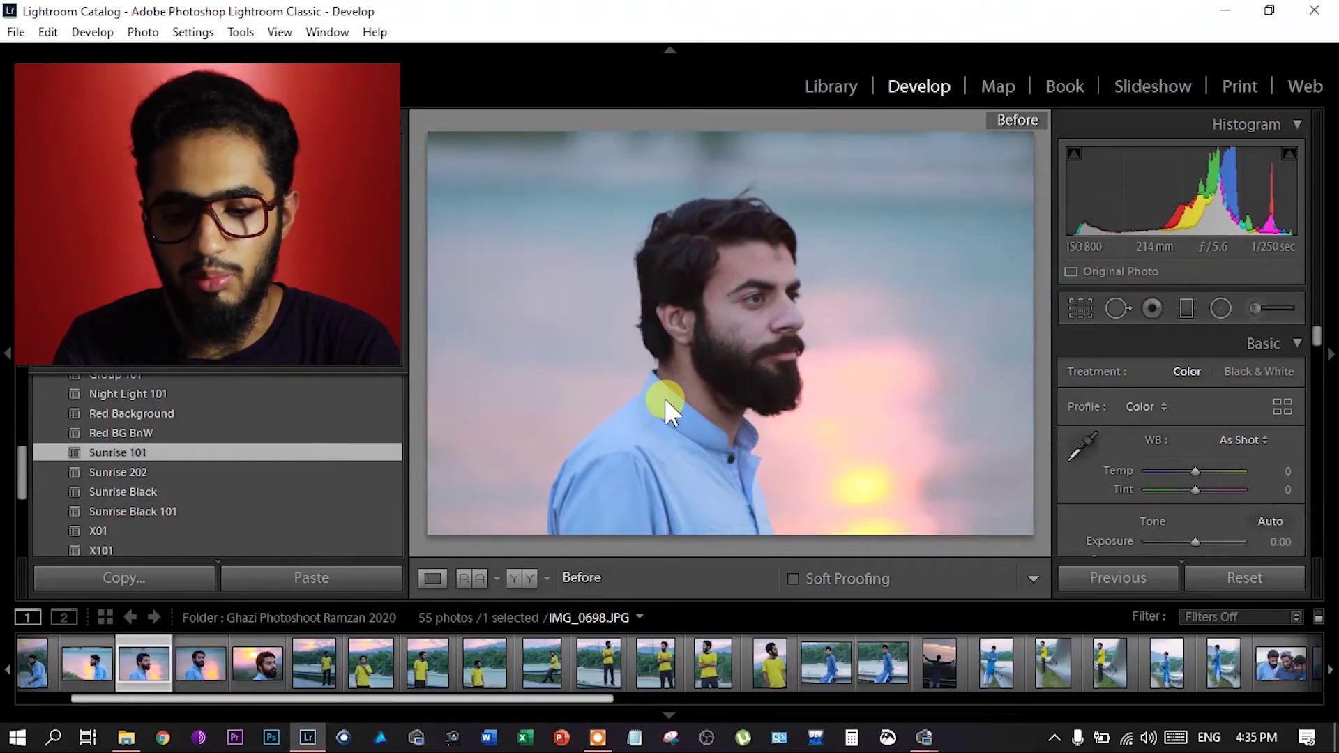
pyautogui.press('\\')
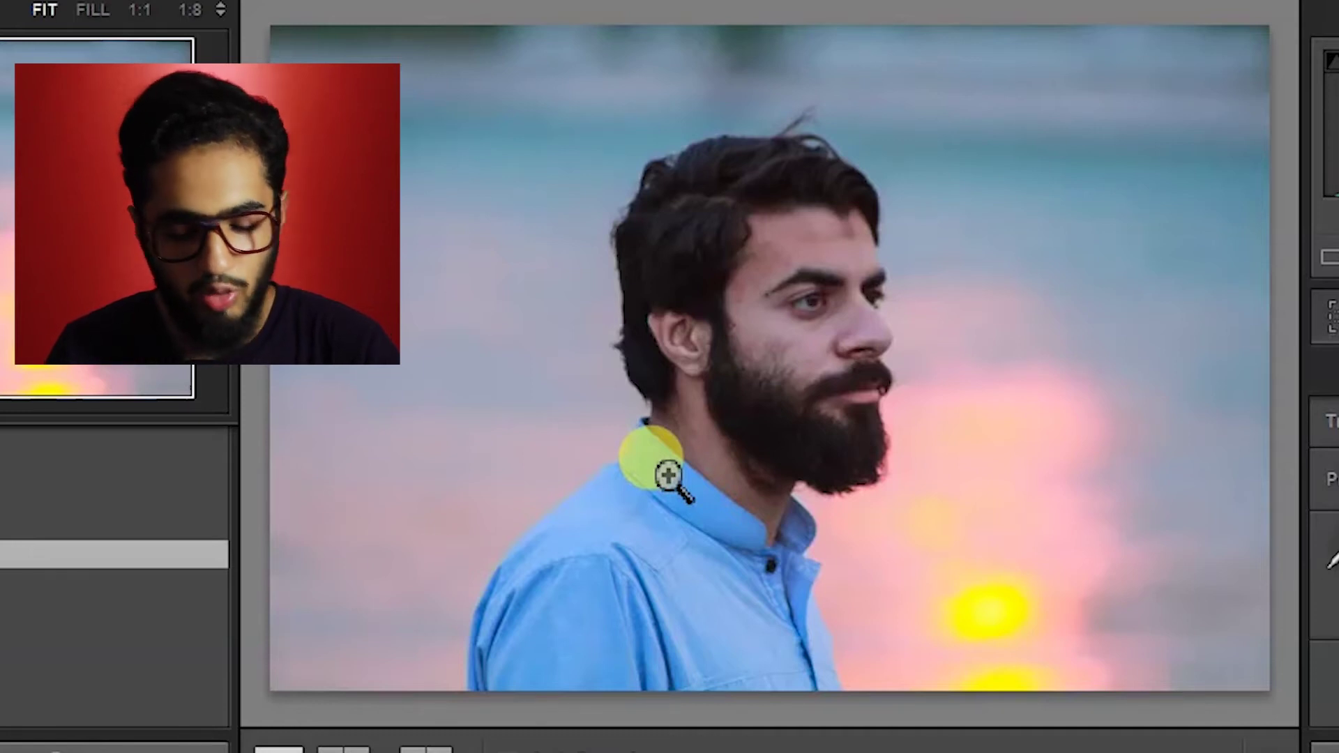
# - Cycle the side-by-side, top/bottom and split before/after layouts, then return to single view
pyautogui.press('y')
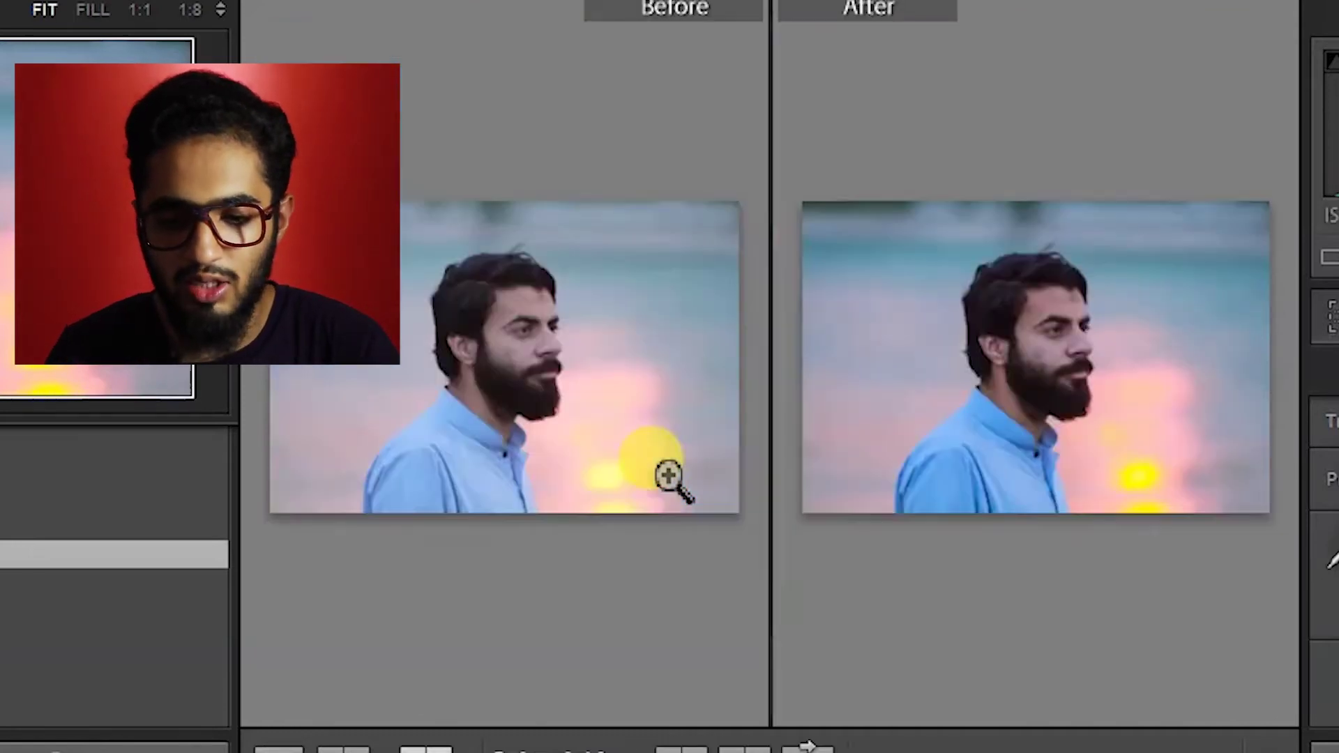
pyautogui.hotkey('alt', 'y')
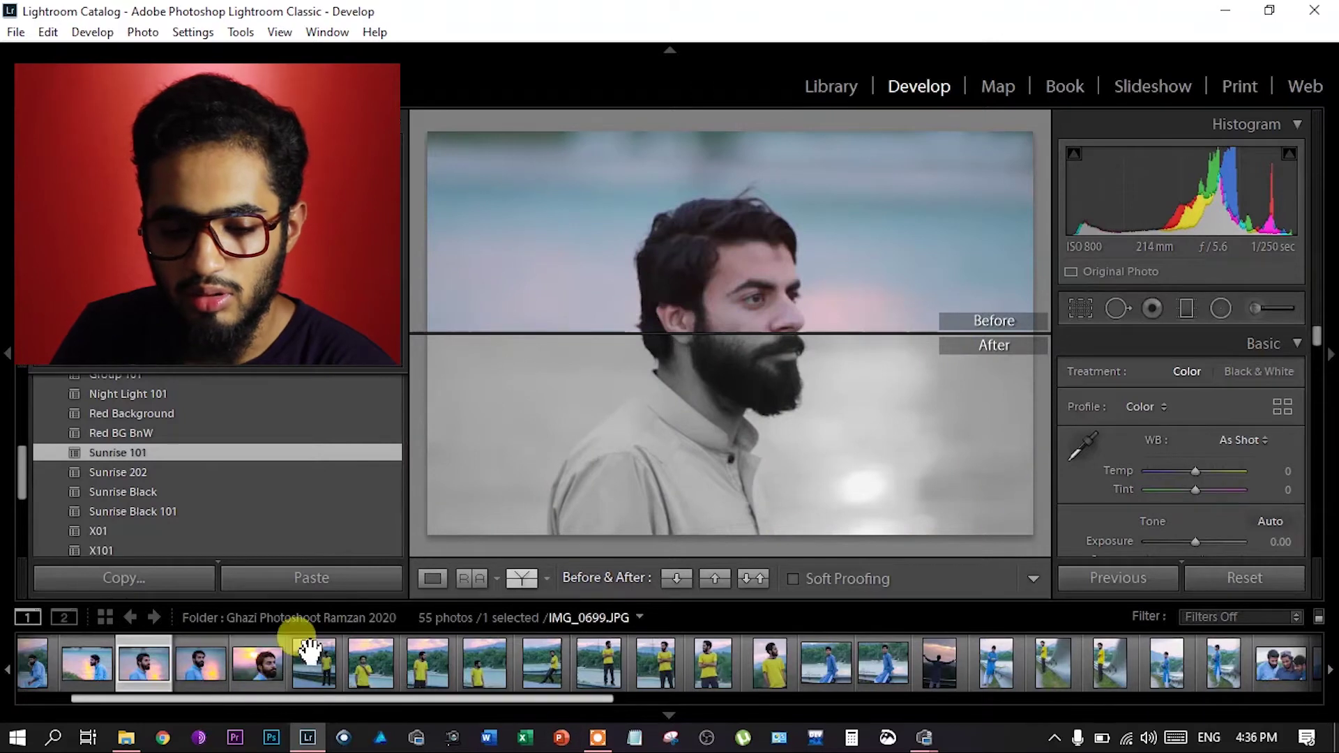
pyautogui.hotkey('shift', 'y')
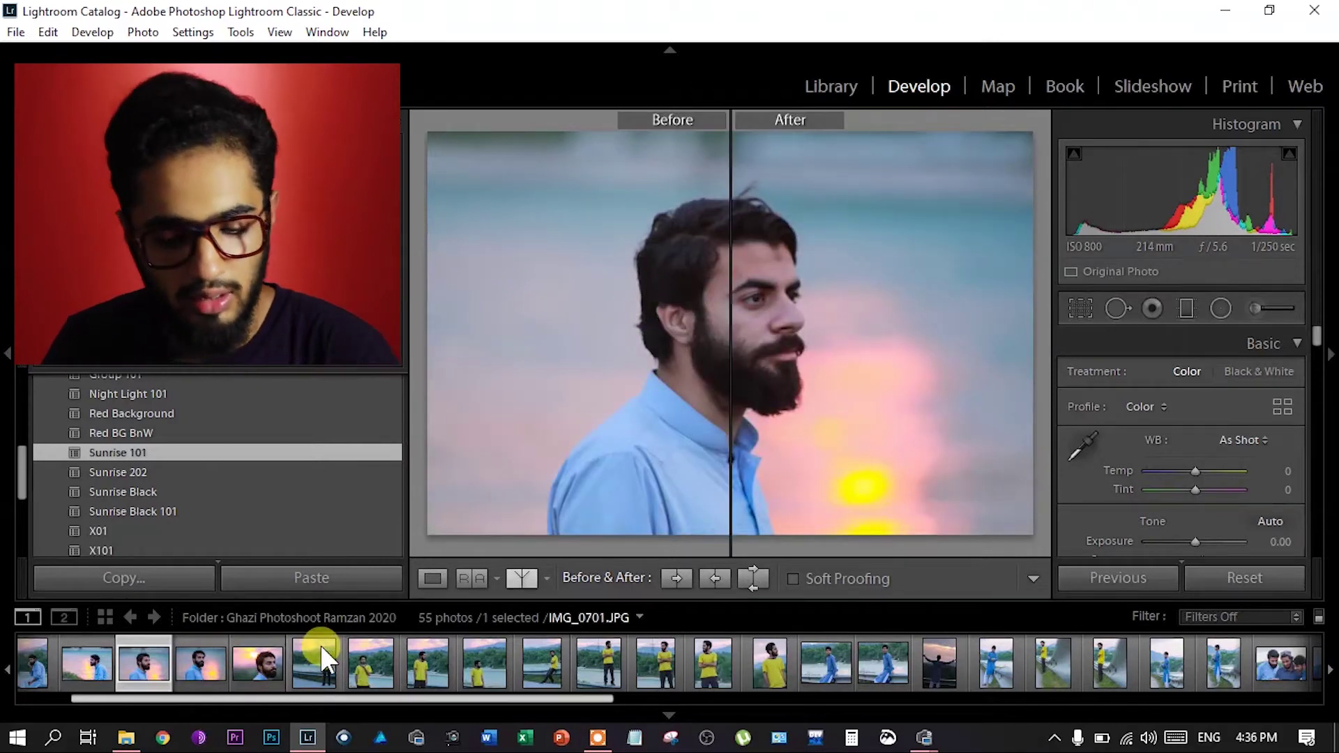
pyautogui.press('y')
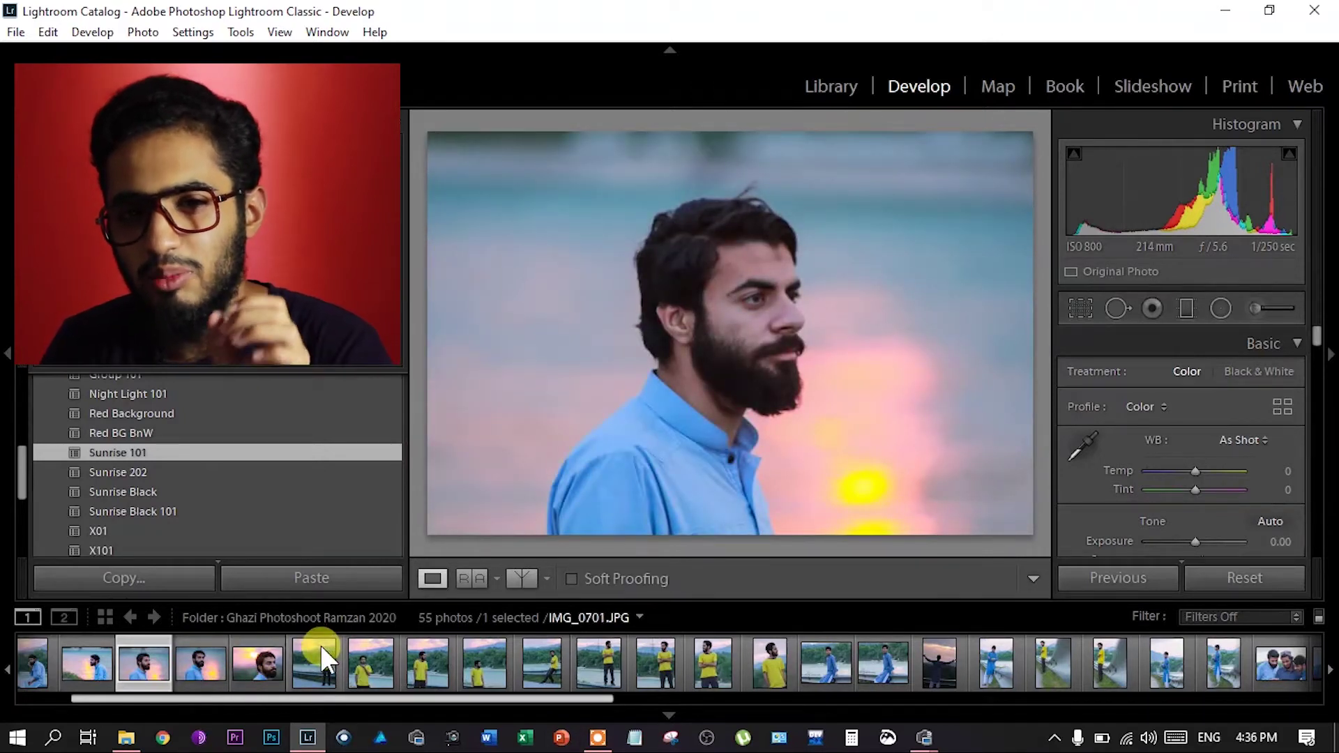
# - Flick IMG_0700's Sunrise 101 look against its original, then show them side by side
pyautogui.click(257, 658)
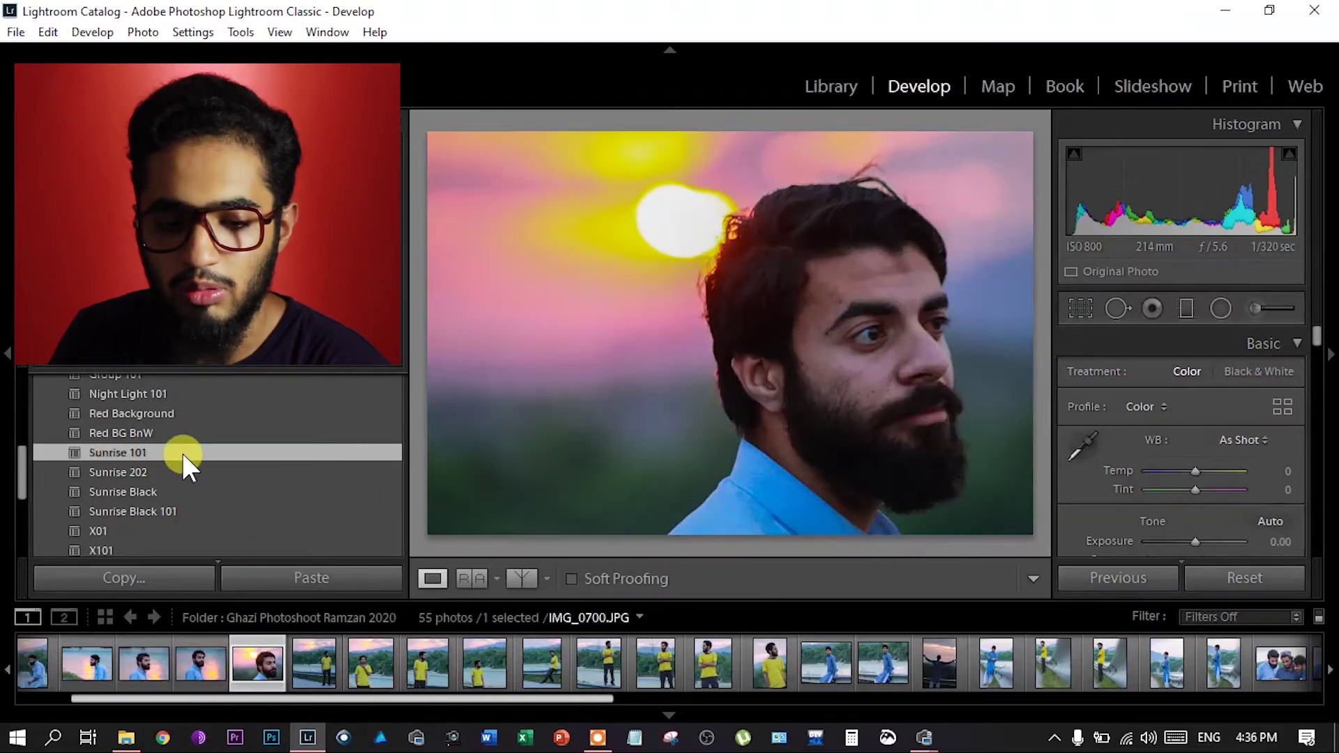
pyautogui.press('\\')
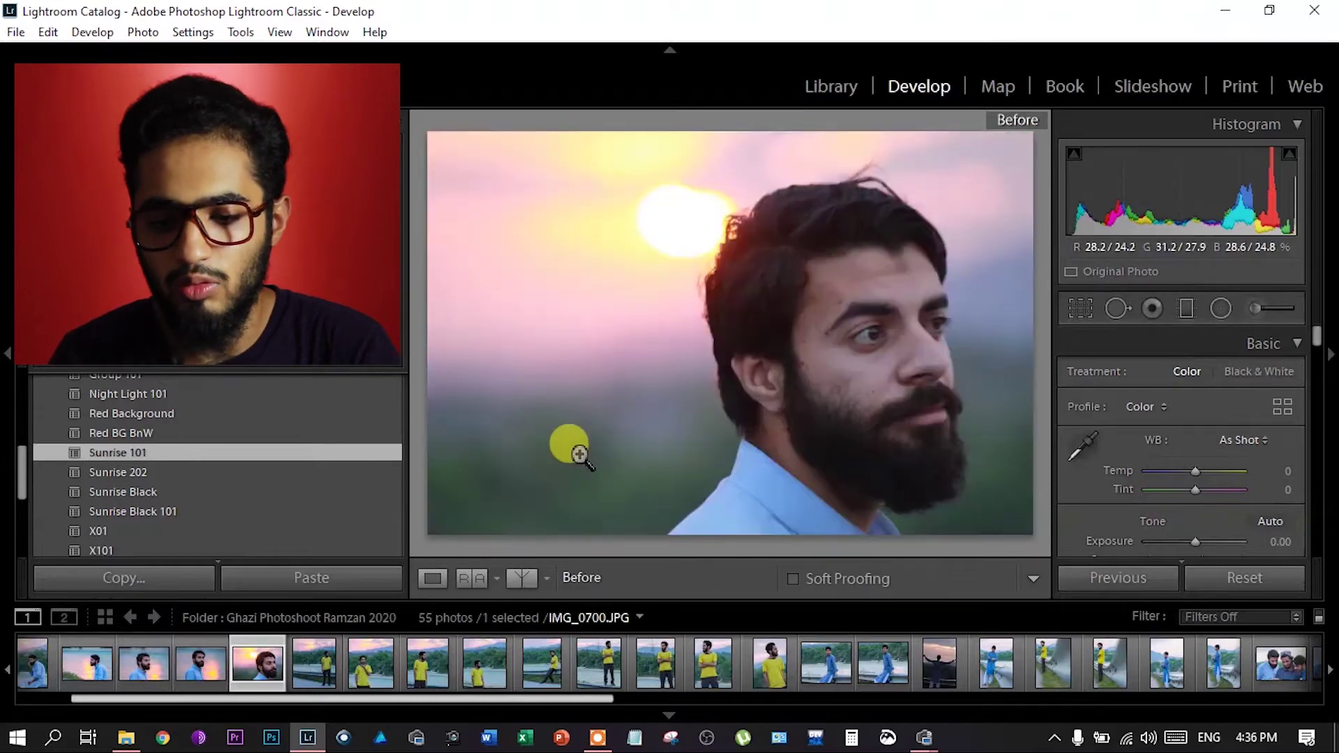
pyautogui.press('\\')
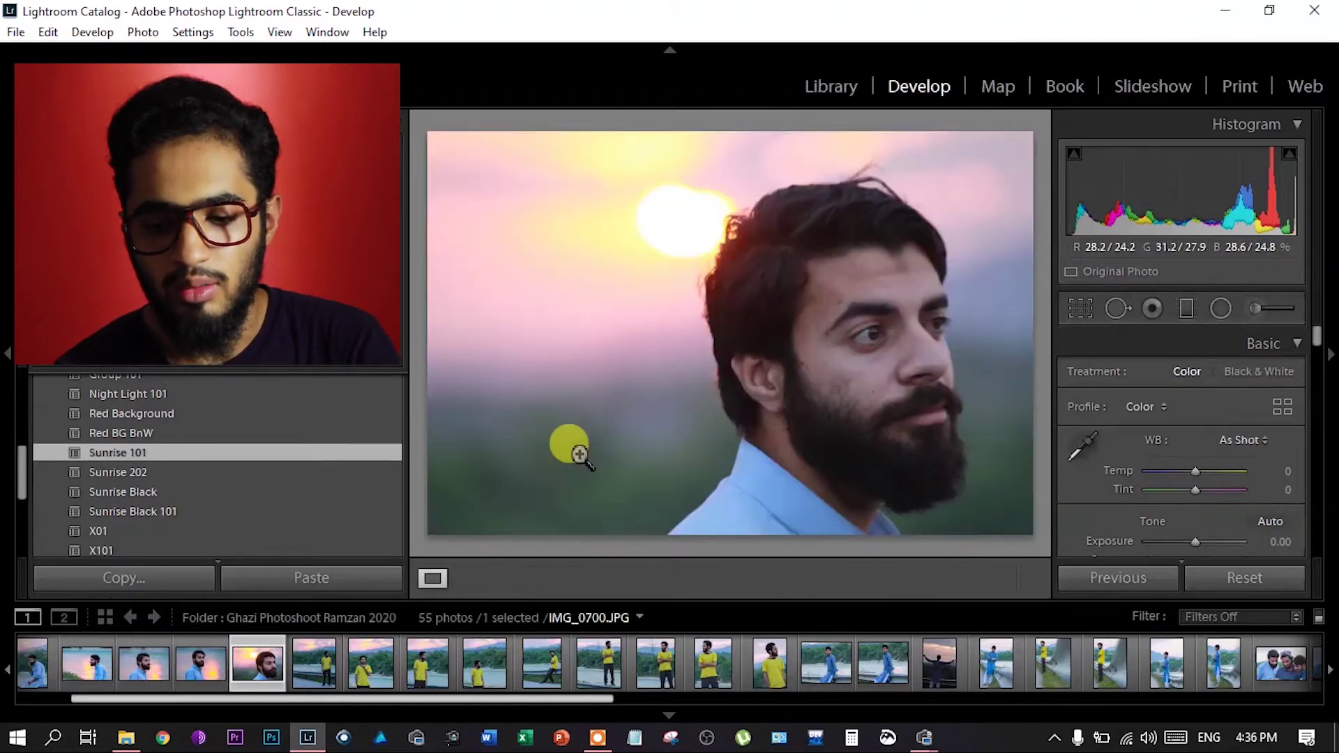
pyautogui.press('\\')
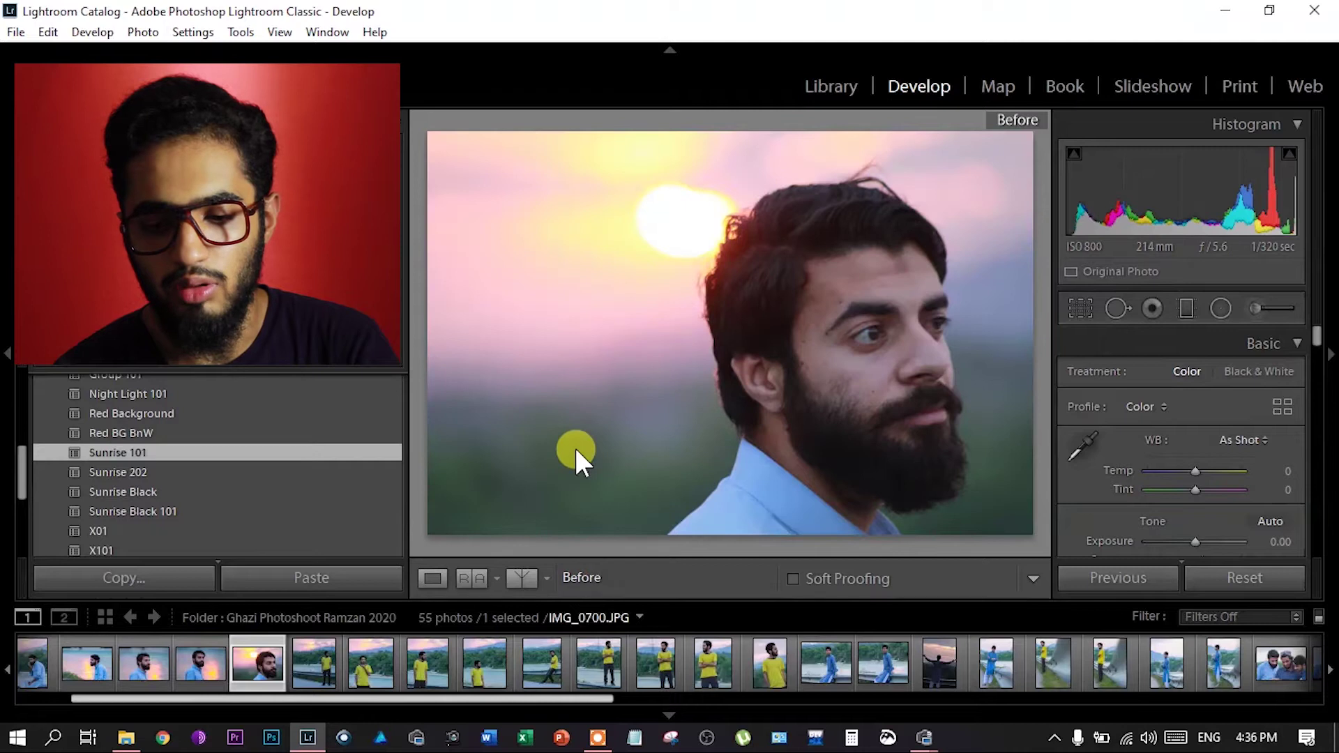
pyautogui.press('\\')
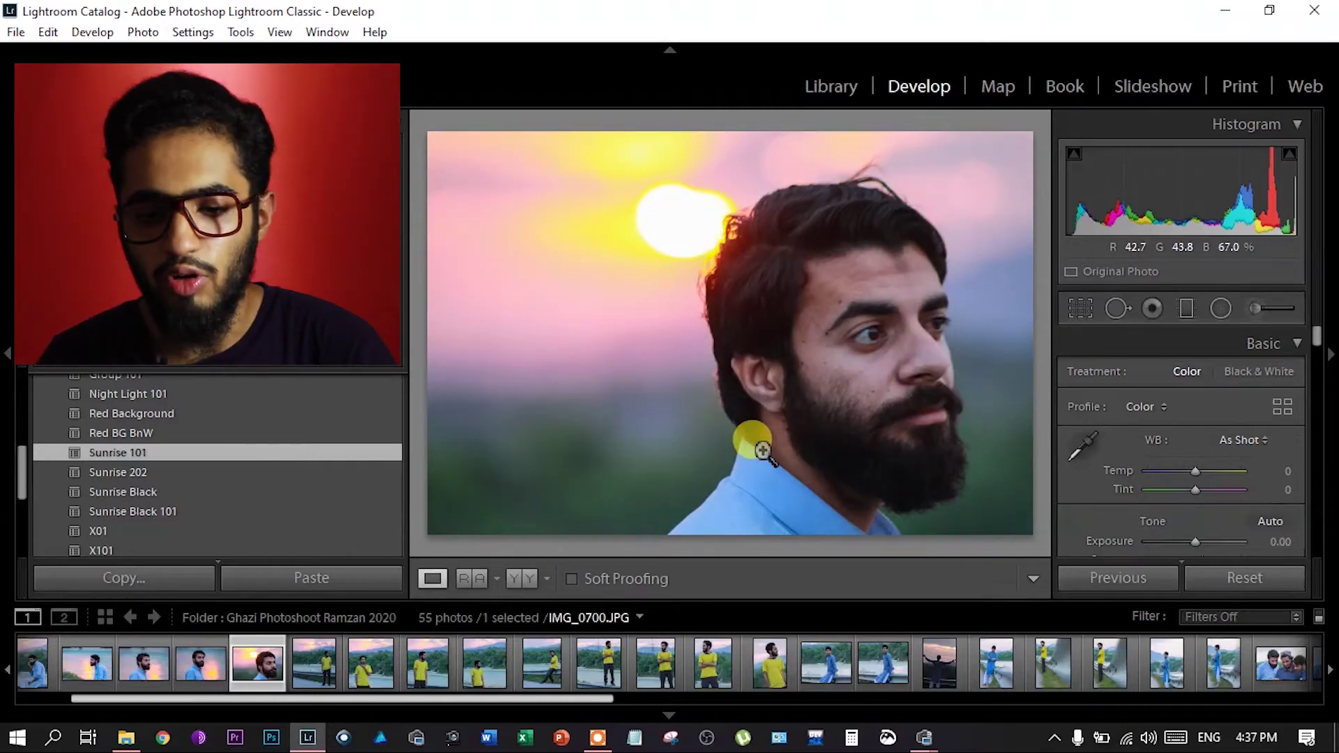
pyautogui.press('y')
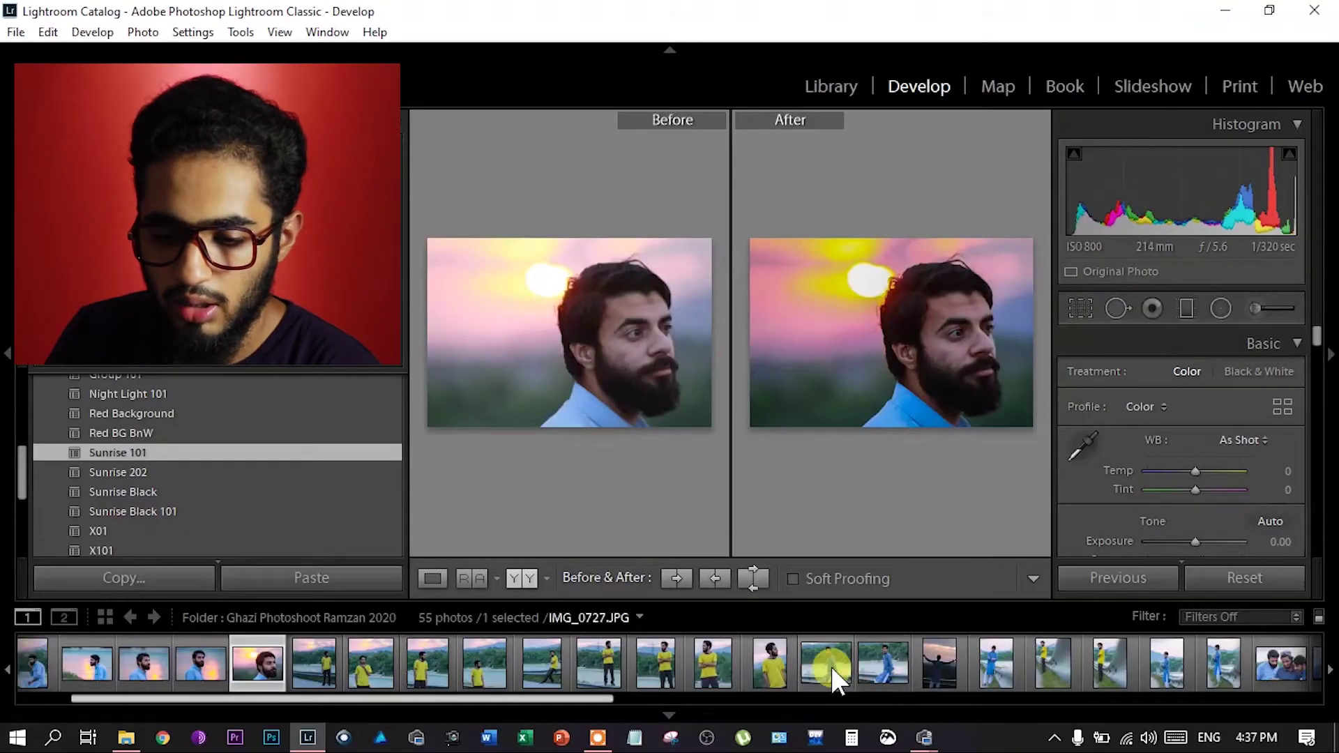
# - Apply the Sunrise 202 preset to the three-friends photo IMG_0747
pyautogui.scroll(-5, 938, 660)
pyautogui.click(582, 673)
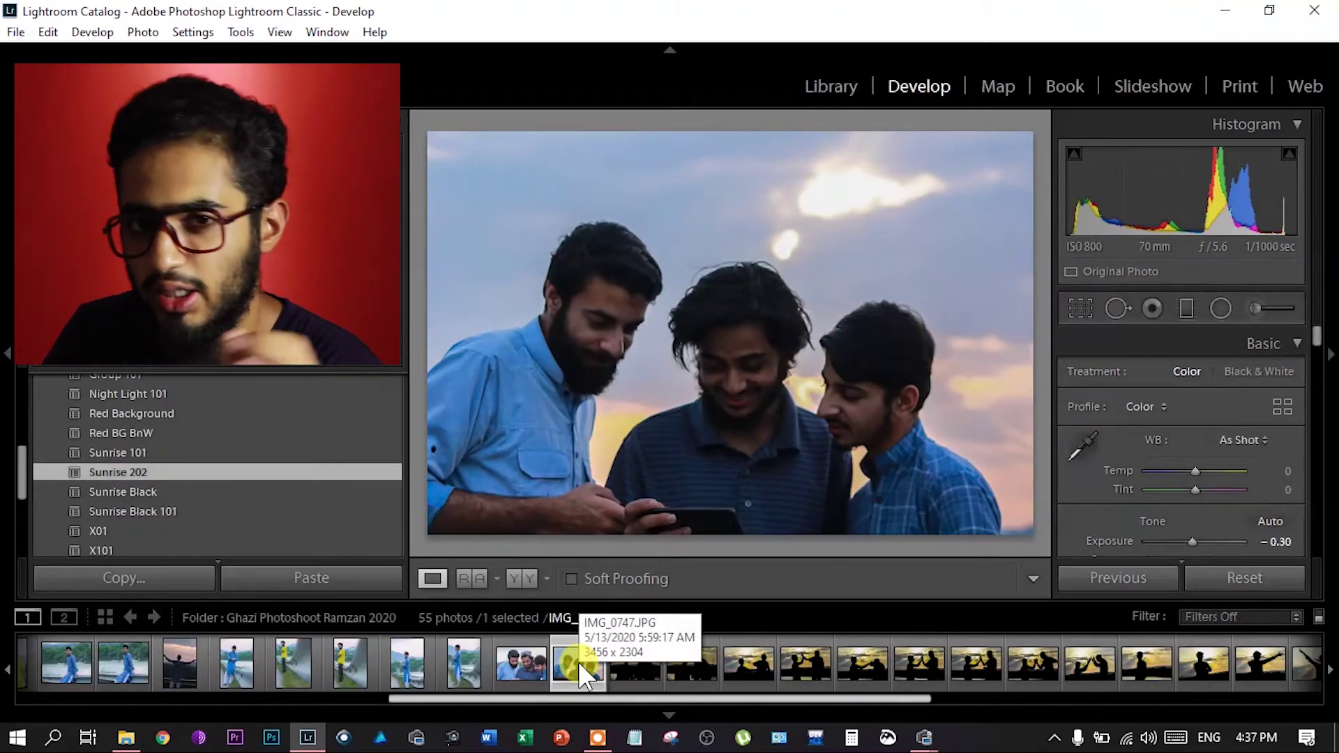
pyautogui.click(119, 472)
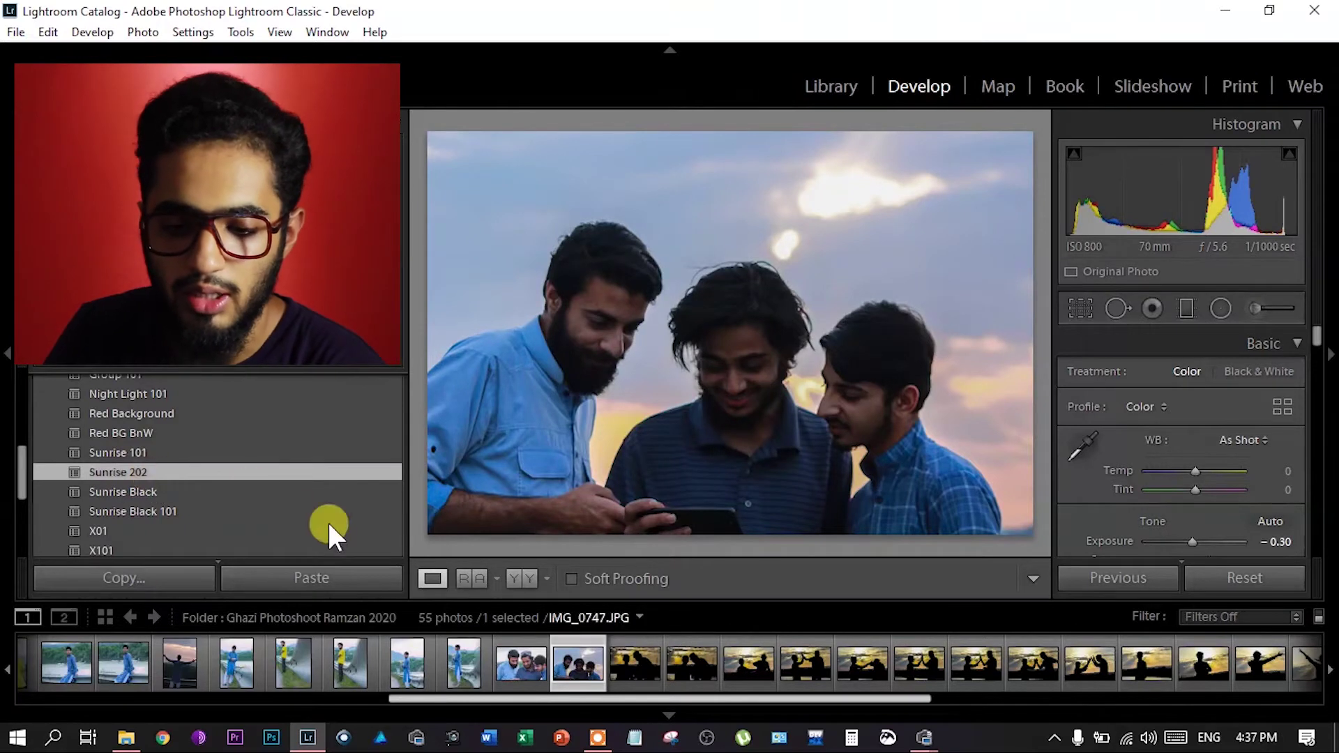
# - Flick IMG_0747 between original and Sunrise 202 edit, then show both side by side
pyautogui.press('\\')
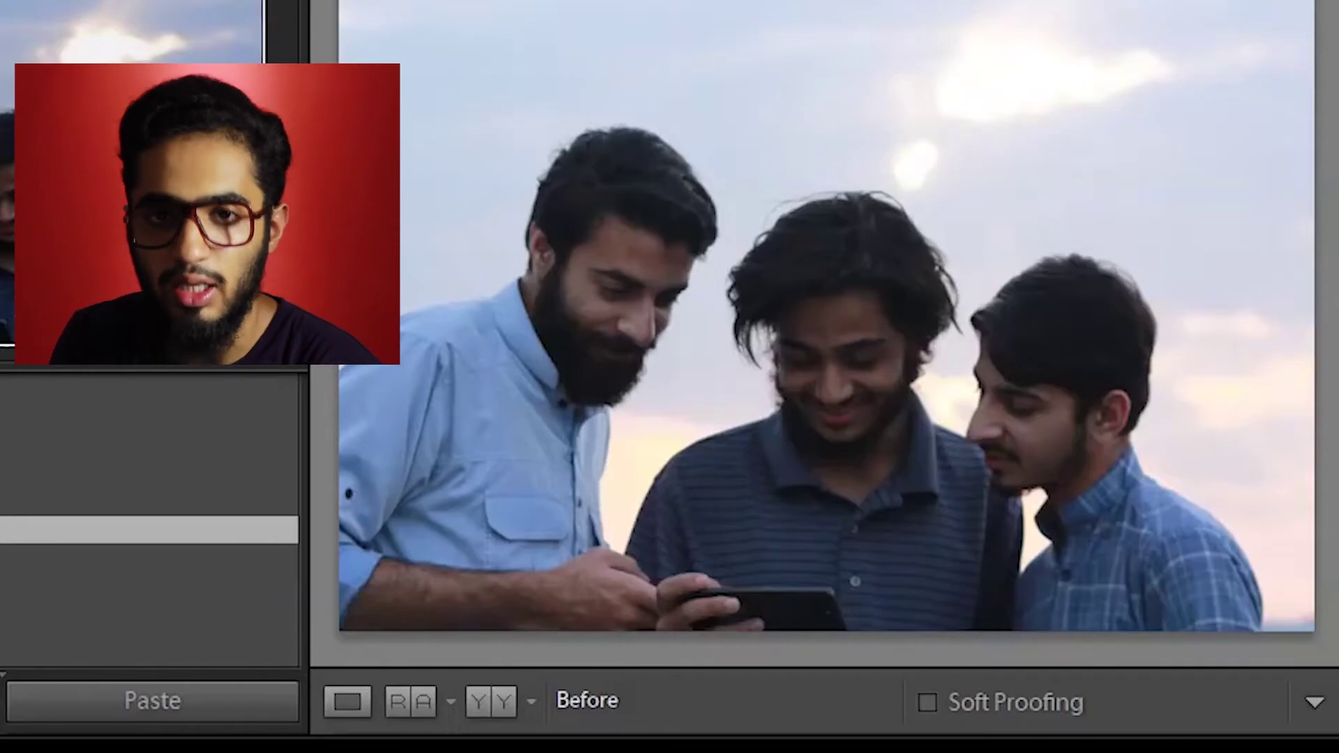
pyautogui.press('\\')
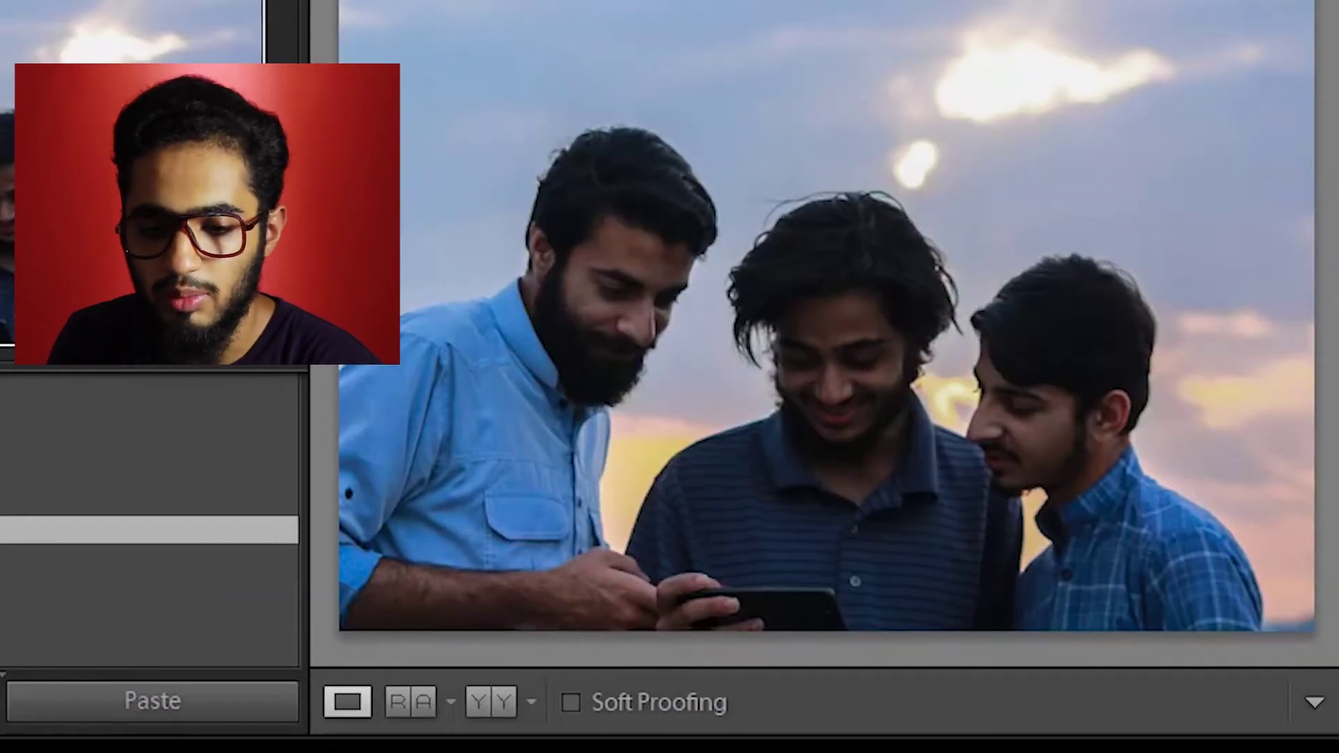
pyautogui.press('\\')
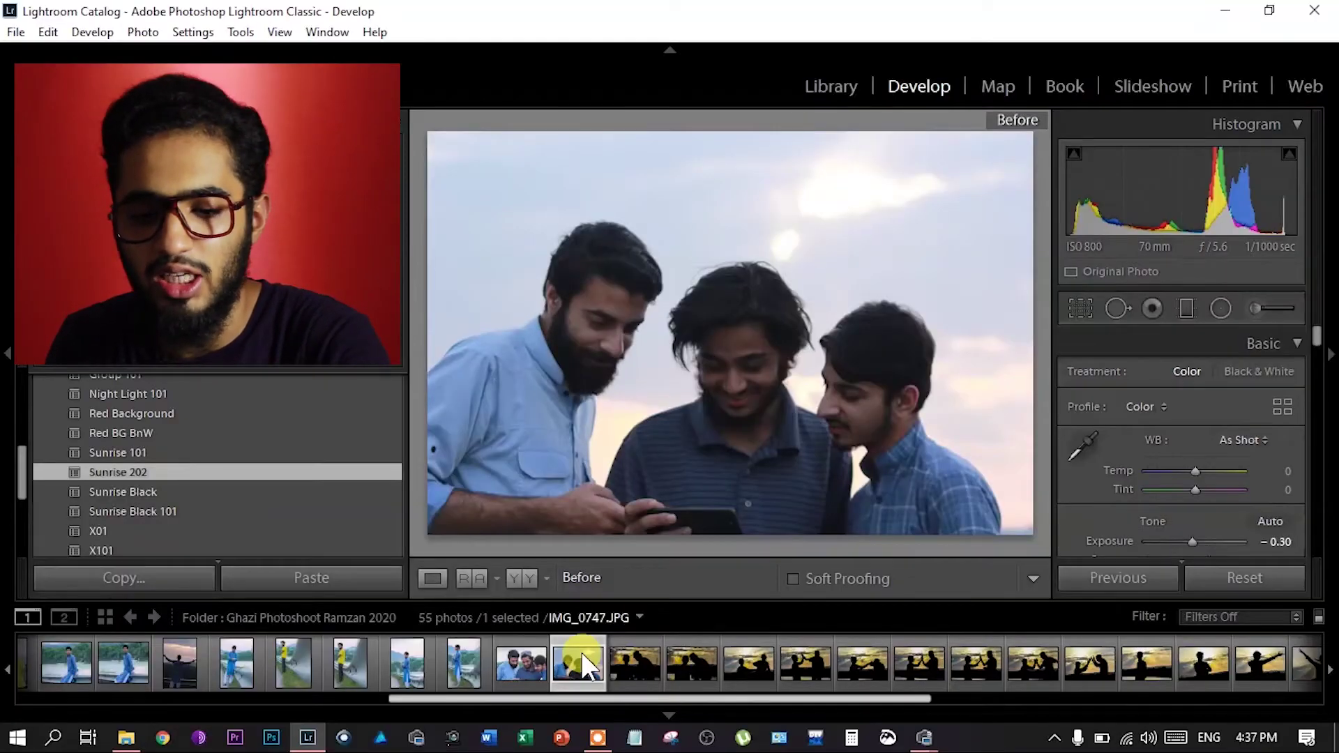
pyautogui.press('\\')
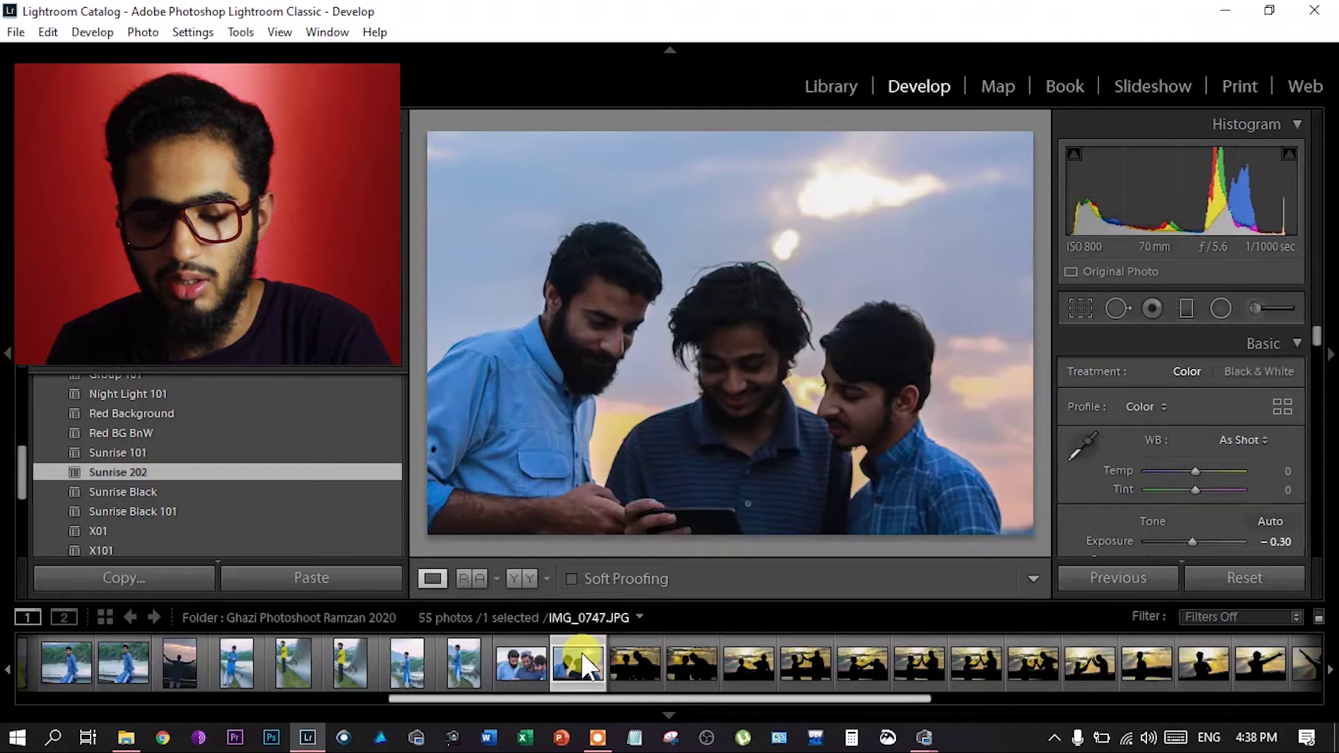
pyautogui.press('\\')
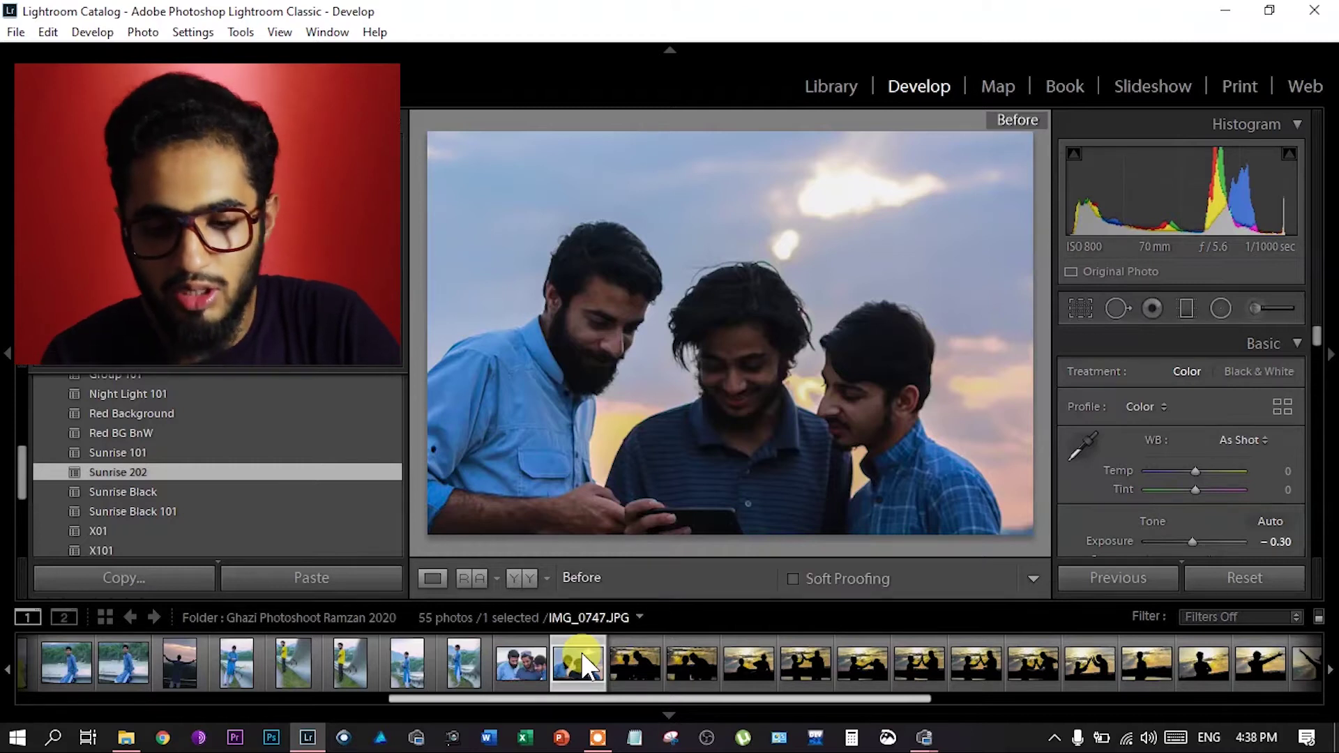
pyautogui.press('\\')
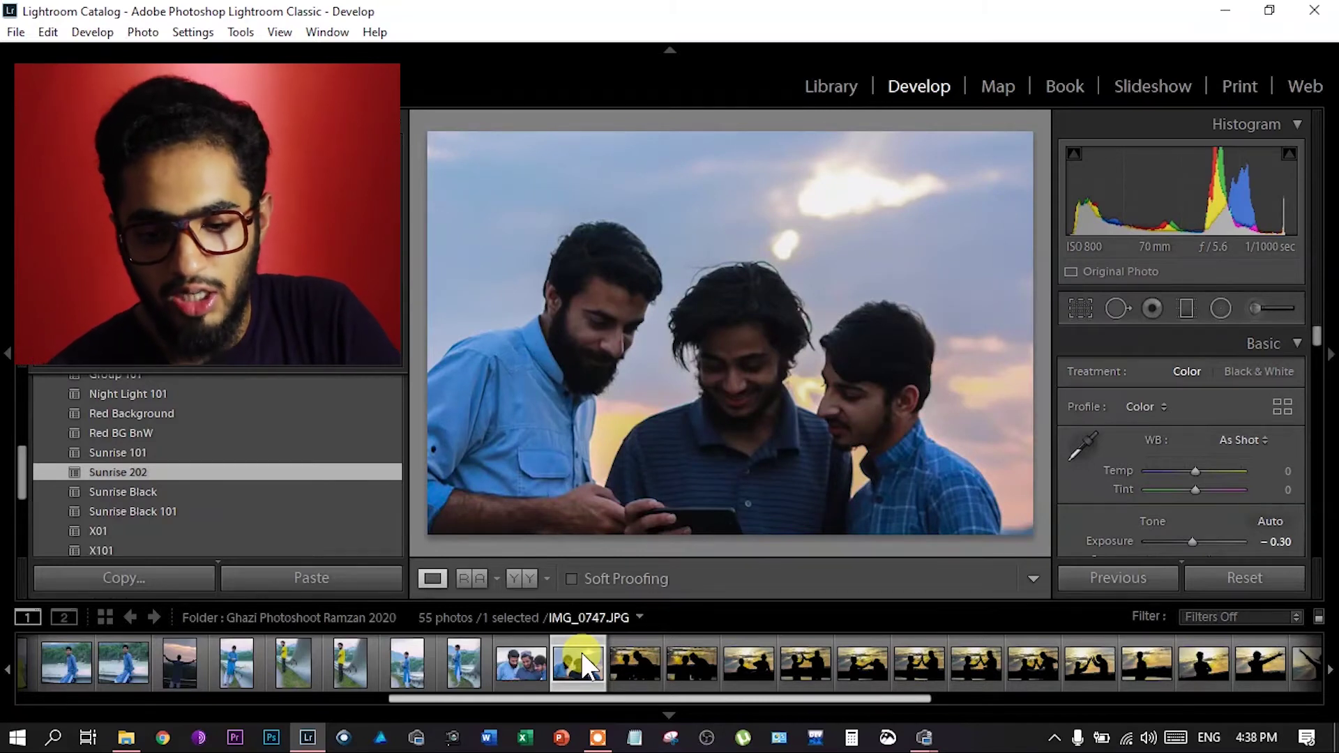
pyautogui.press('y')
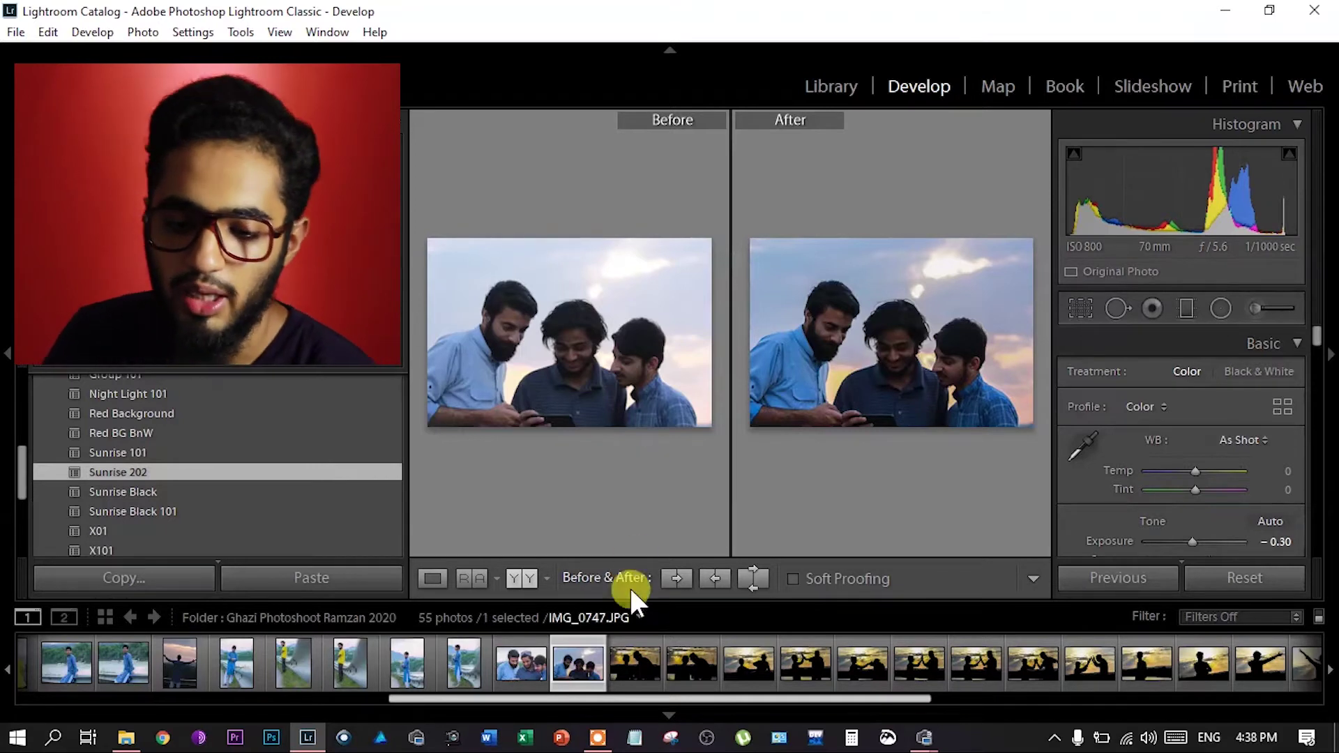
# - Check silhouette photo IMG_0753's golden sunset edit against its original, then split before/after view
pyautogui.click(631, 659)
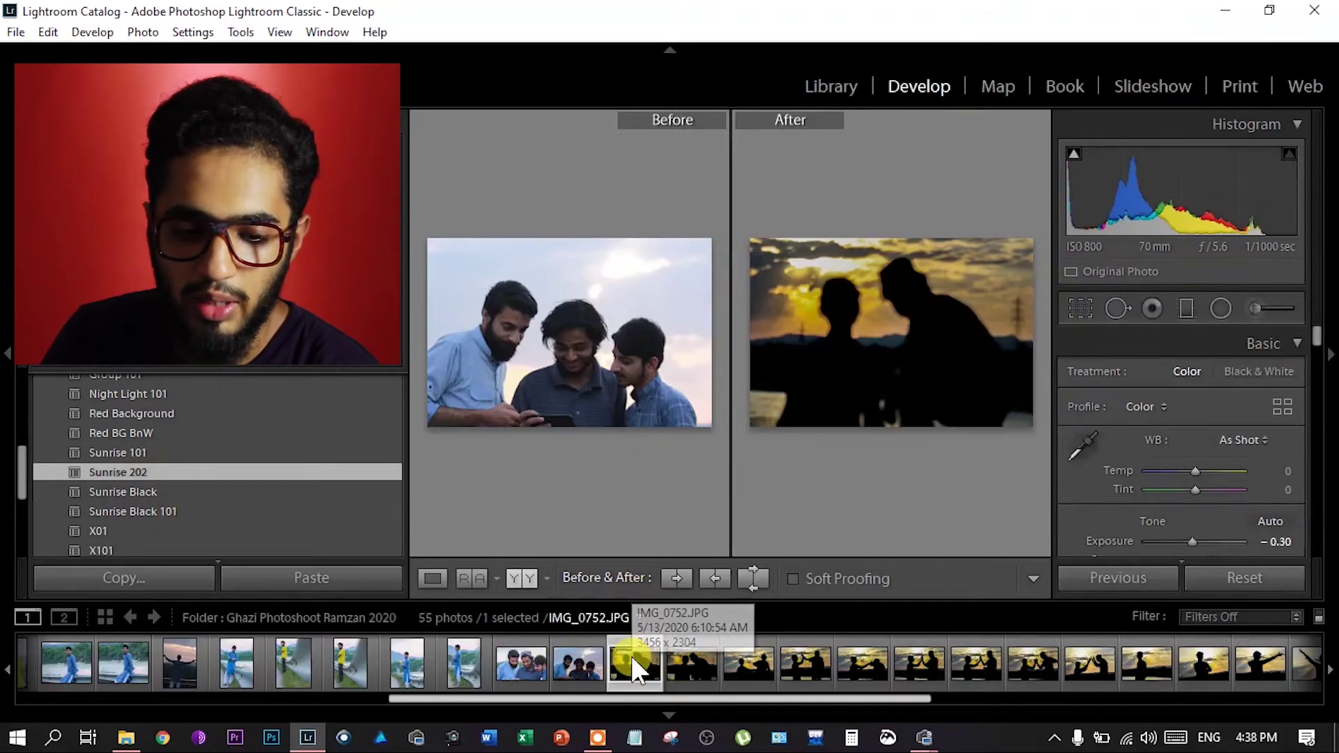
pyautogui.click(688, 660)
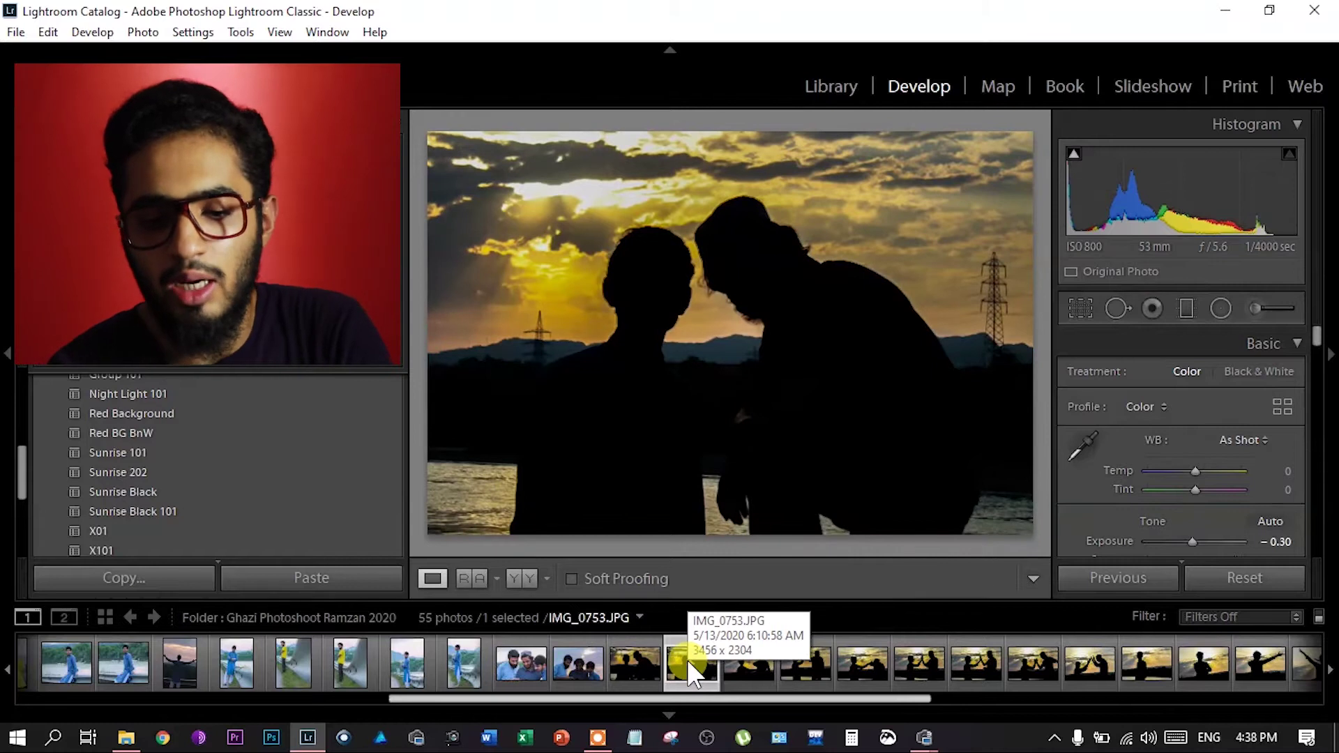
pyautogui.press('\\')
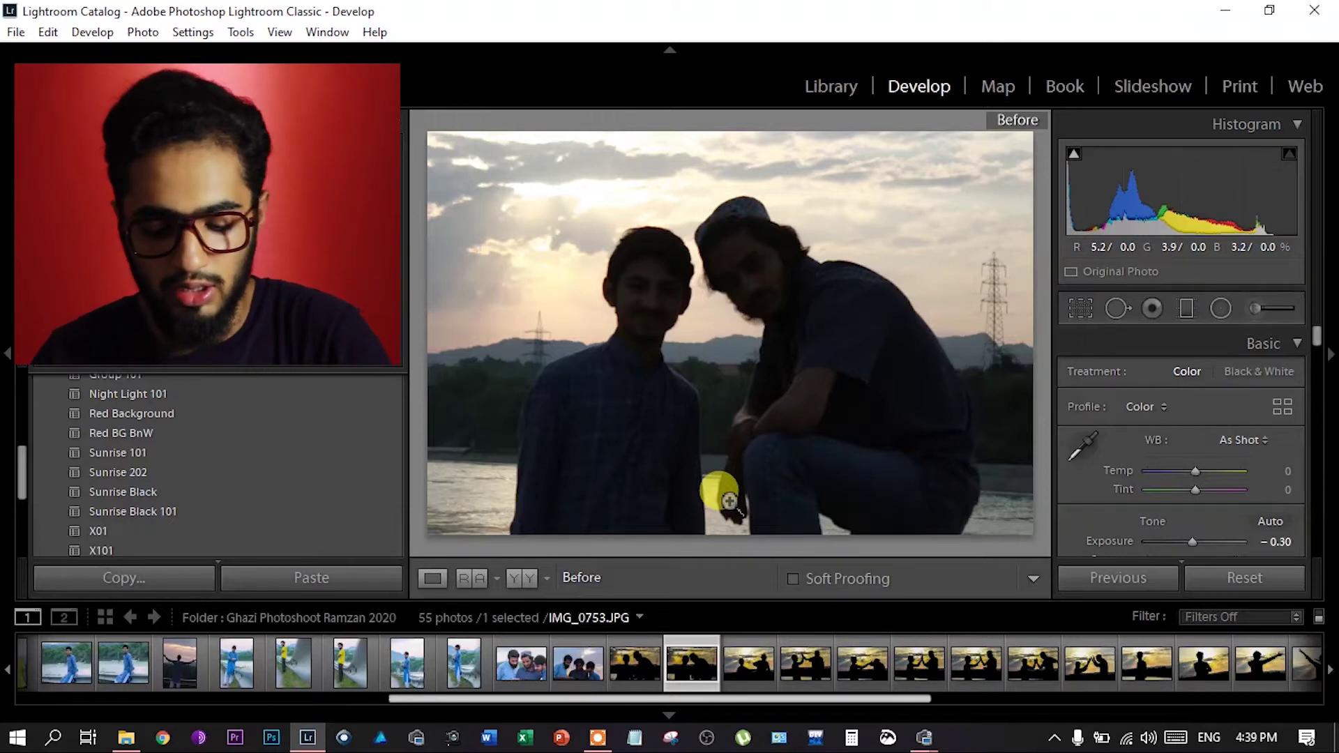
pyautogui.press('\\')
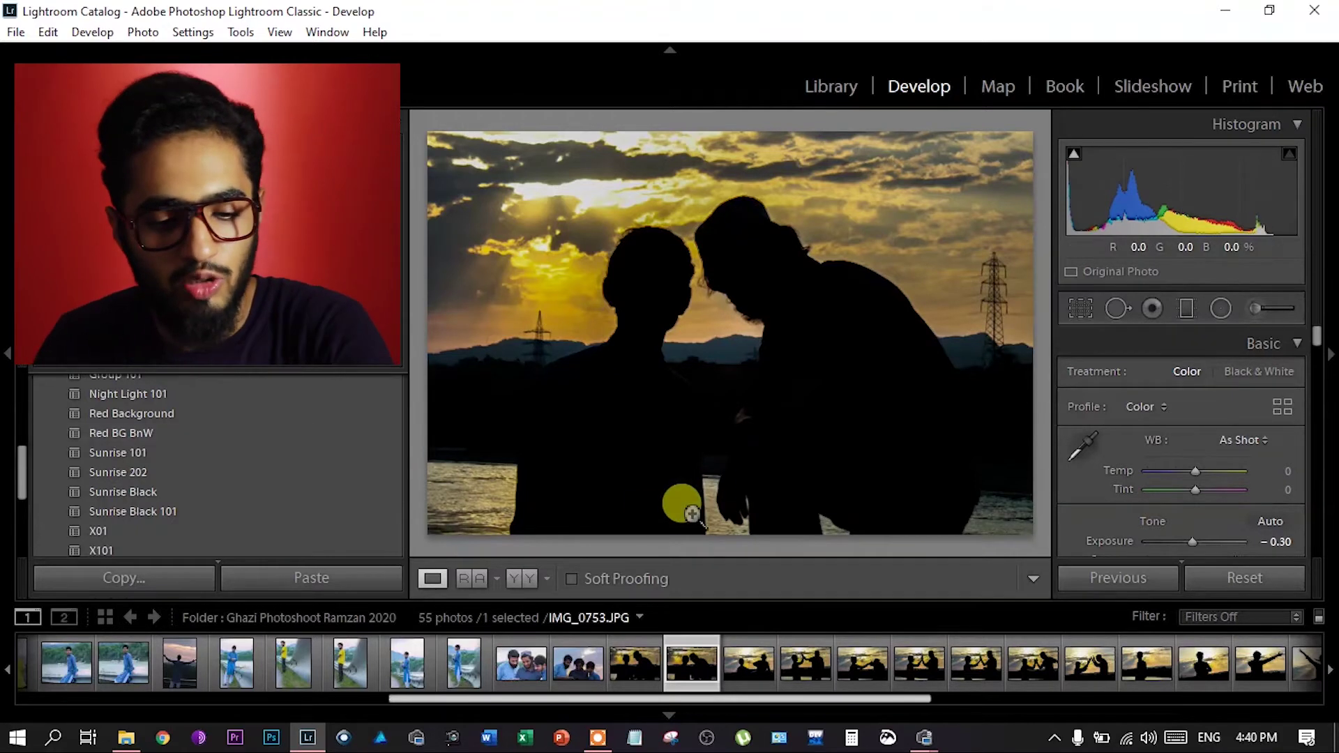
pyautogui.hotkey('shift', 'y')
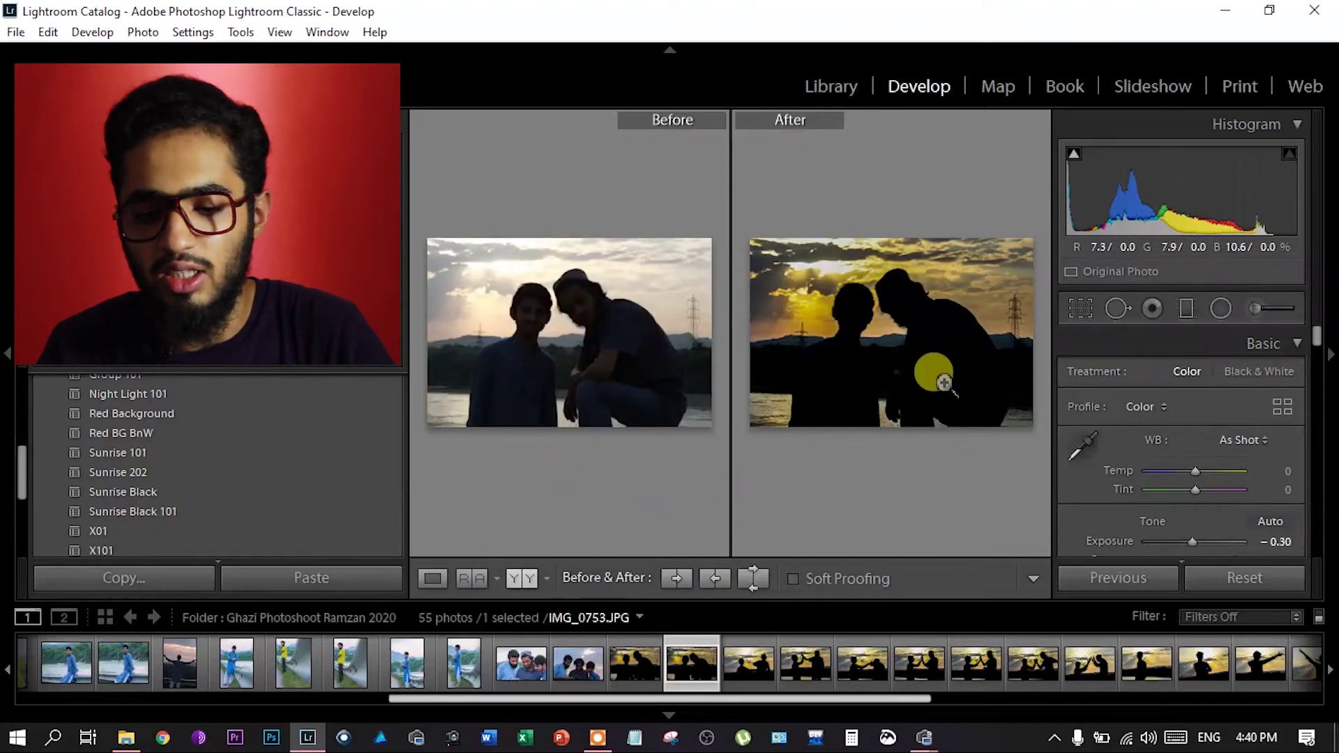
# - Back in single view, check high-five photo IMG_0755 against its original and return to the edit
pyautogui.press('y')
pyautogui.click(799, 661)
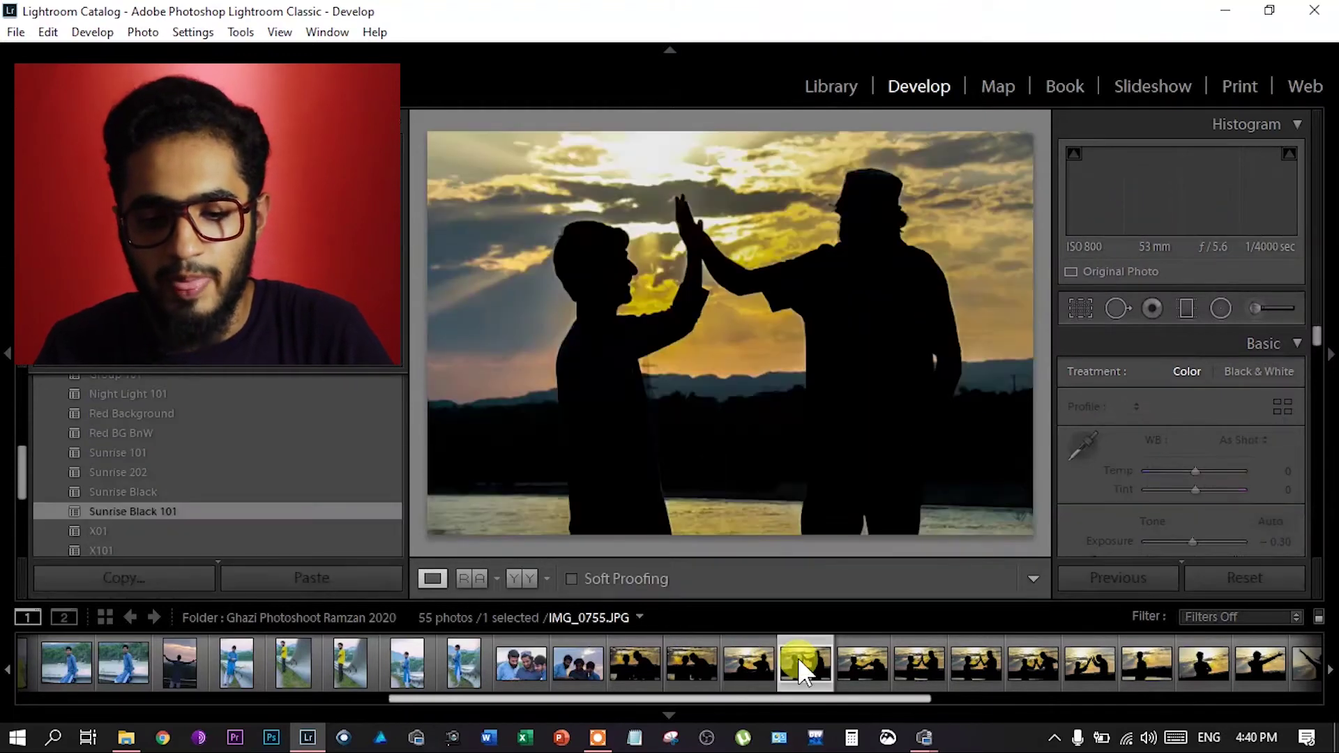
pyautogui.press('\\')
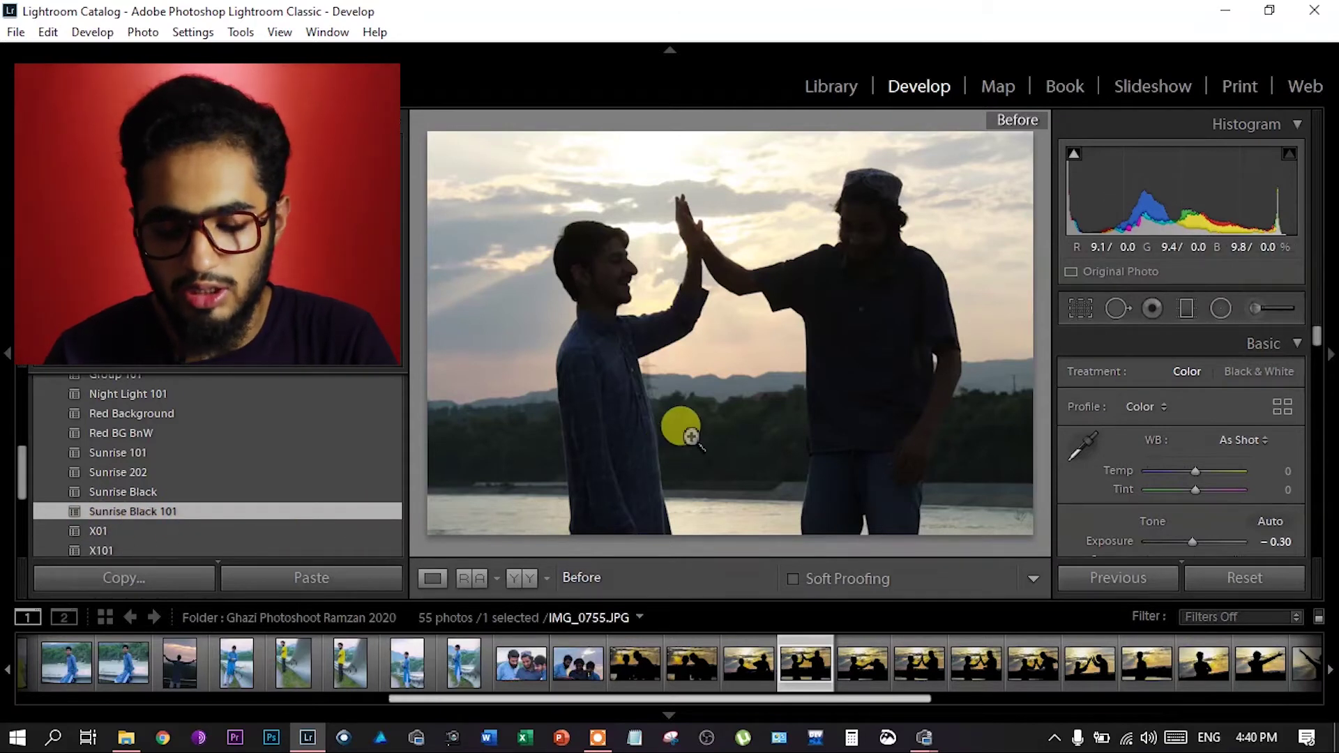
pyautogui.press('\\')
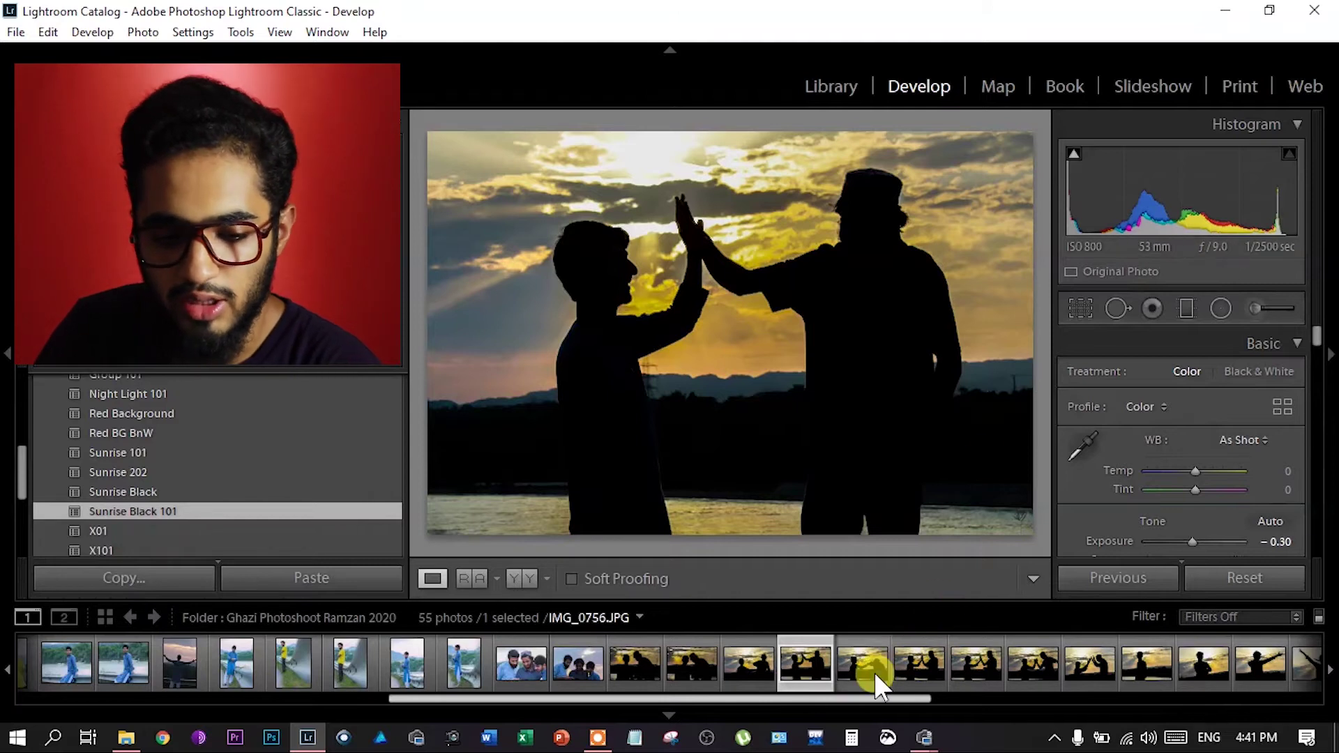
# - Check raised-hands photo IMG_0761's golden-sky edit against its original, then scroll the filmstrip
pyautogui.click(1075, 661)
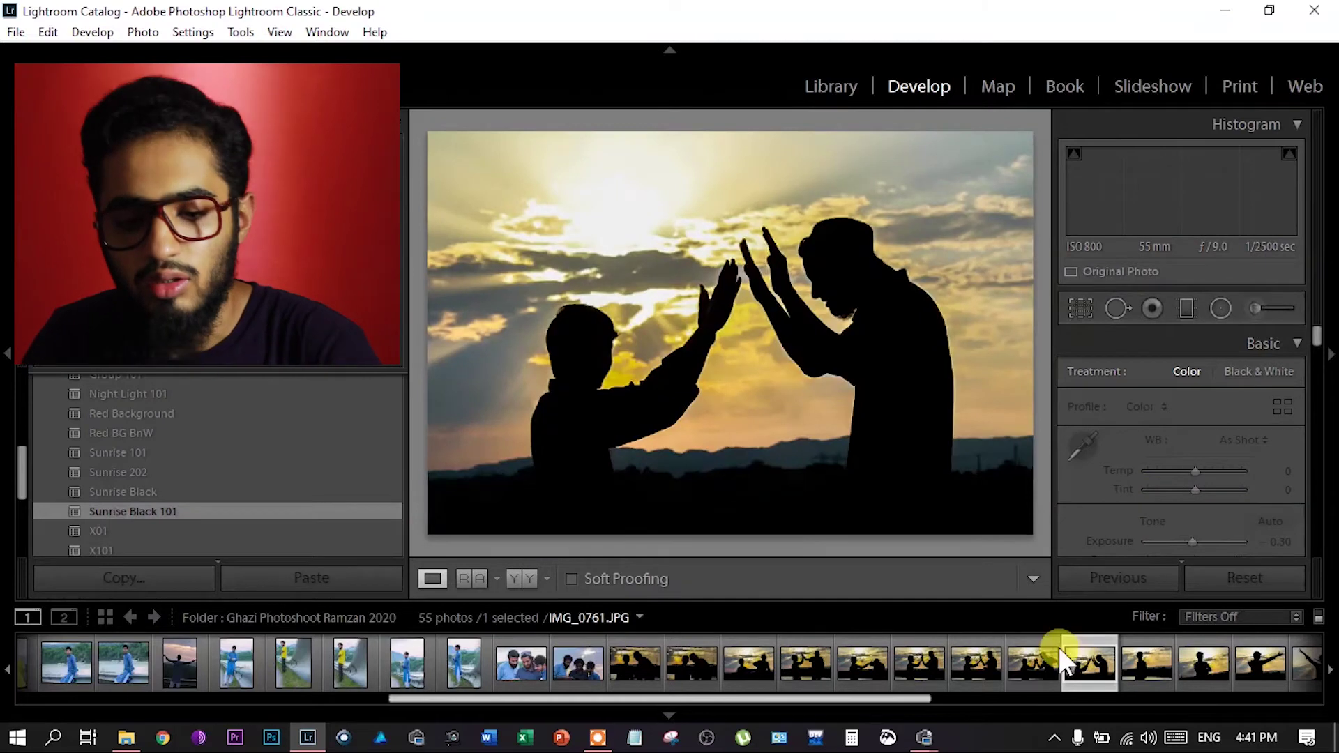
pyautogui.press('\\')
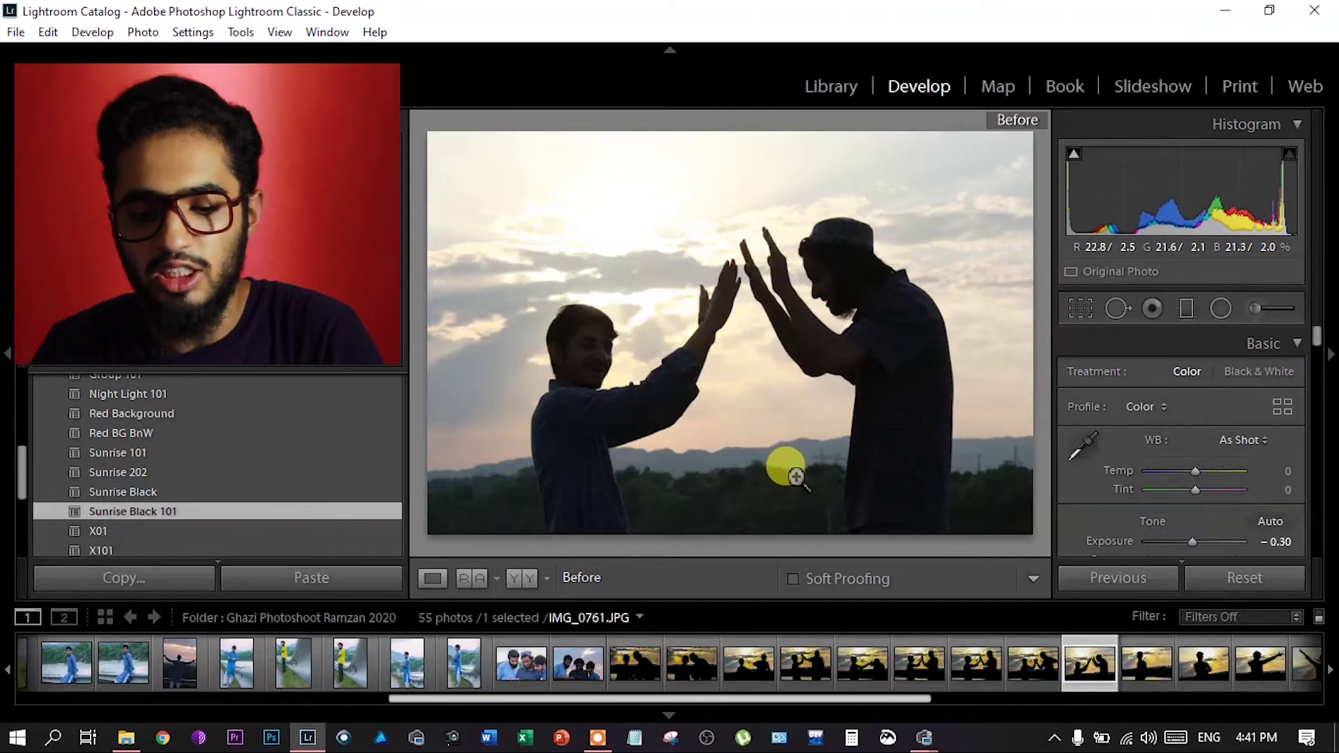
pyautogui.press('\\')
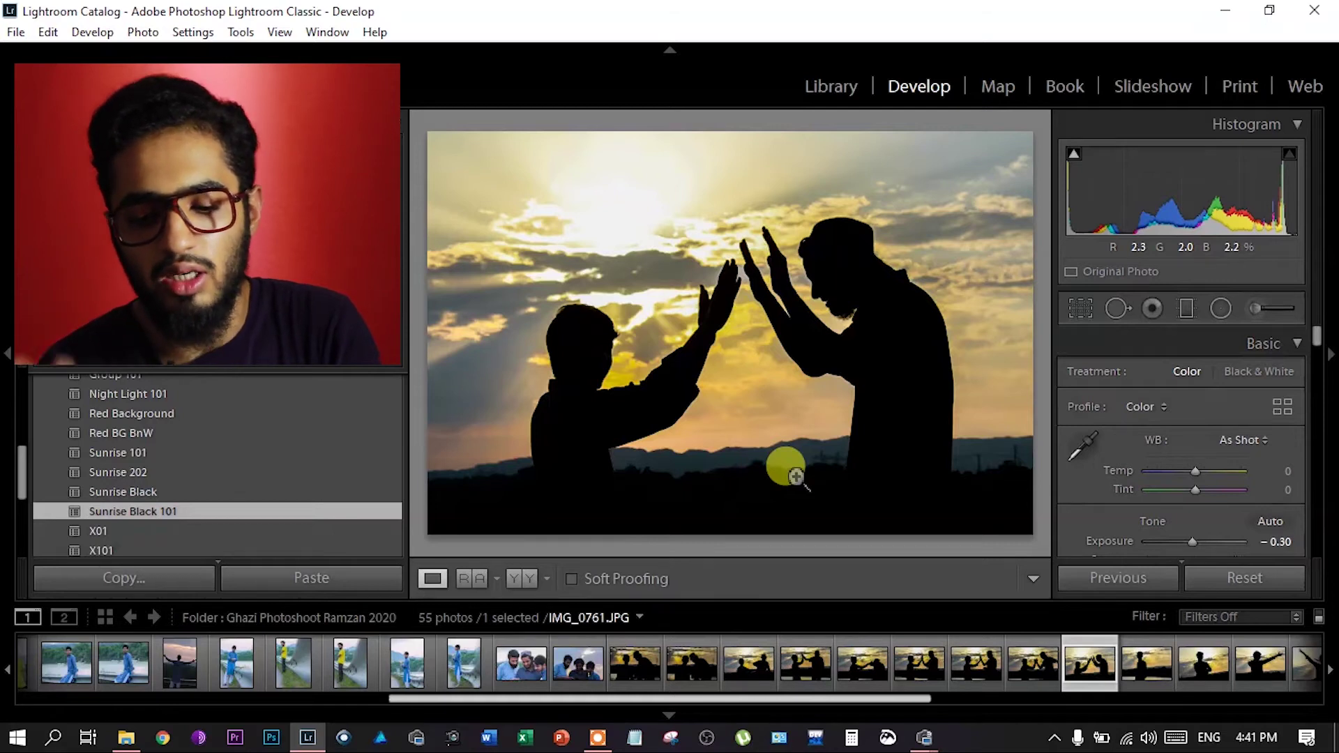
pyautogui.moveTo(784, 695); pyautogui.dragTo(859, 698)
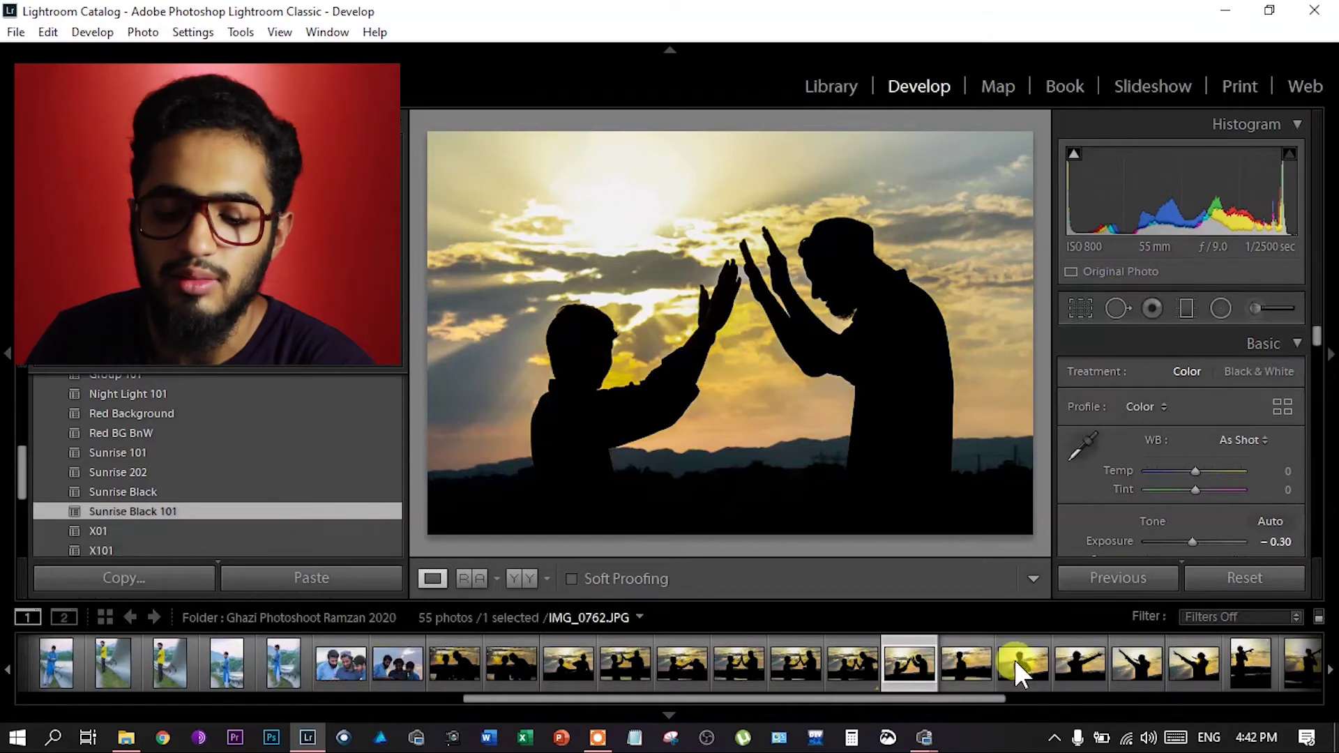
# - Step through the silhouettes to dab-pose IMG_0765 and compare its edit with the original
pyautogui.click(1032, 662)
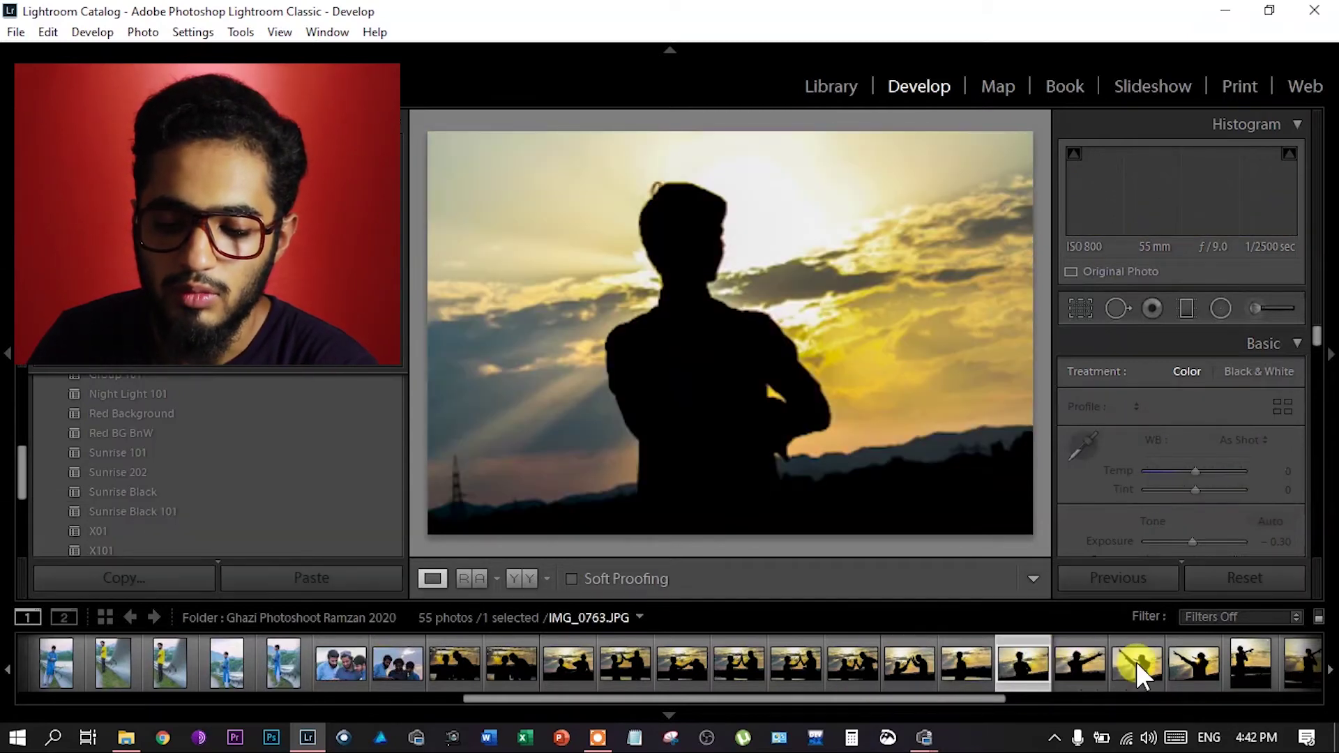
pyautogui.click(1074, 659)
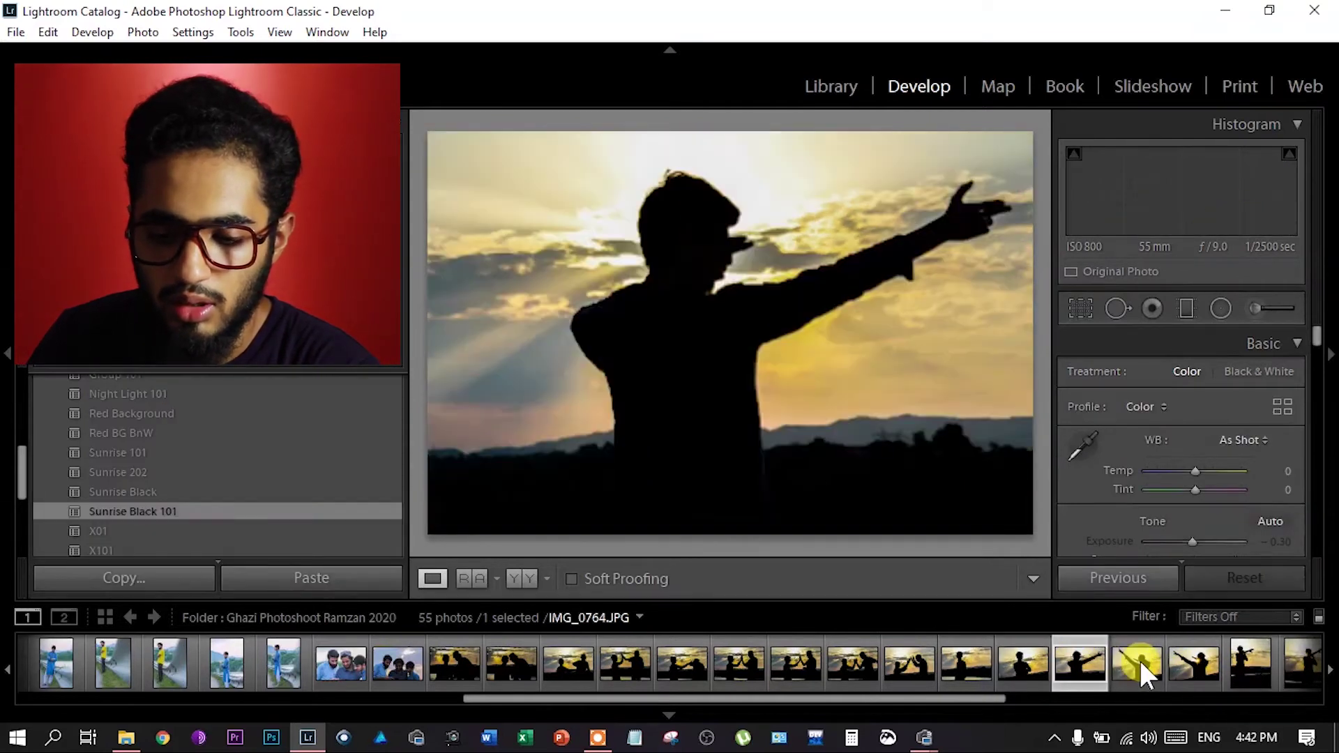
pyautogui.click(1139, 660)
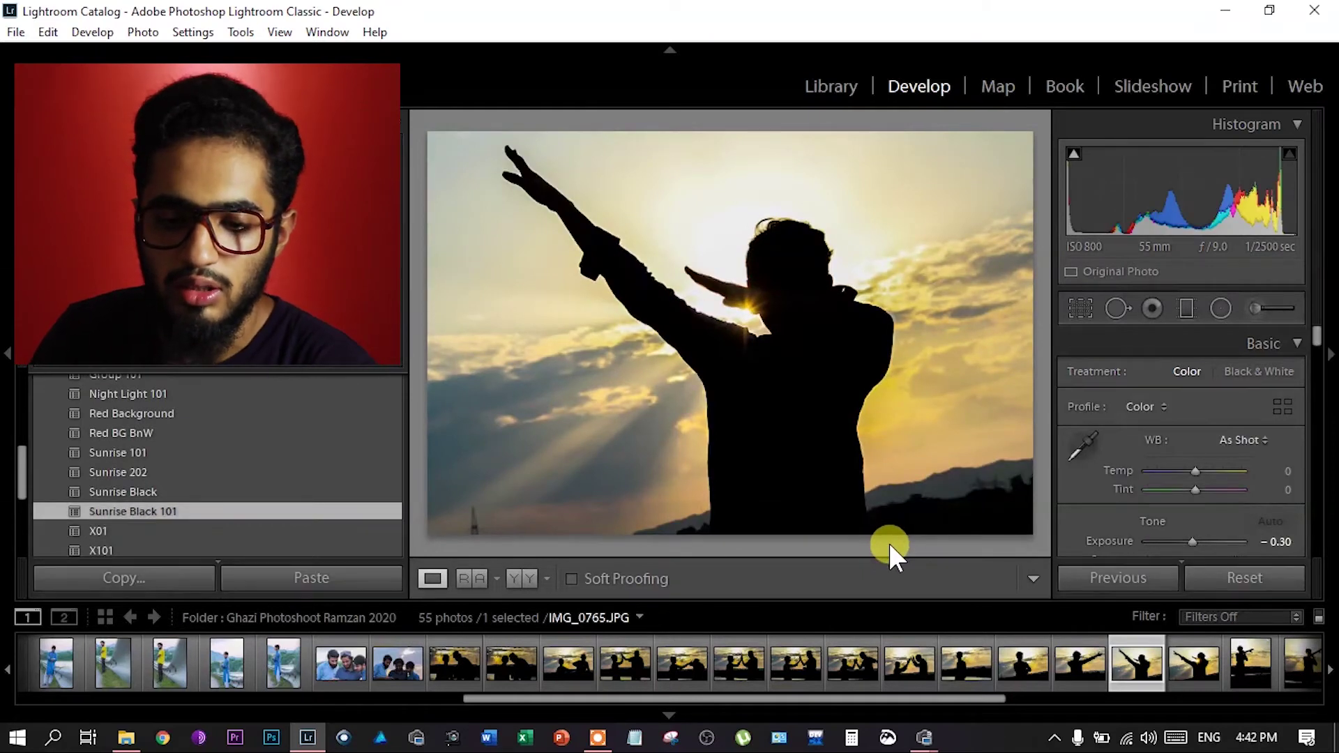
pyautogui.press('\\')
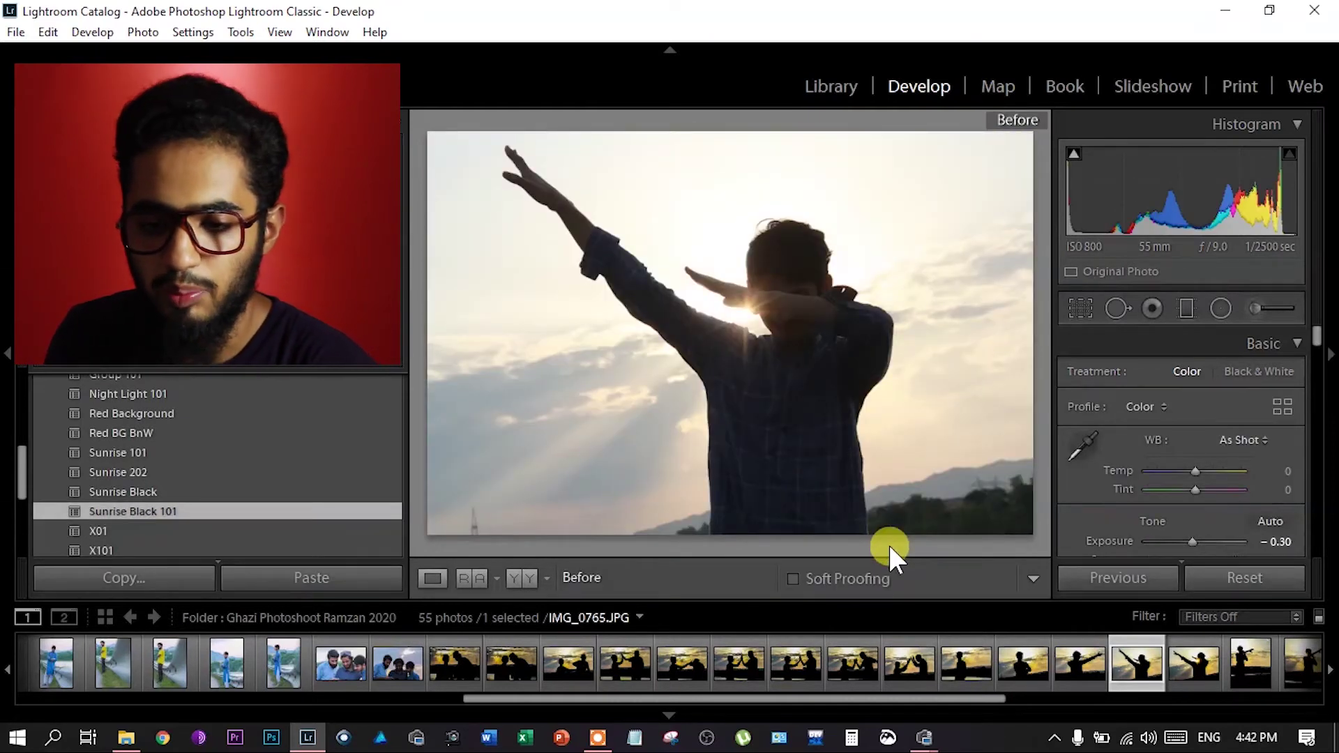
pyautogui.press('\\')
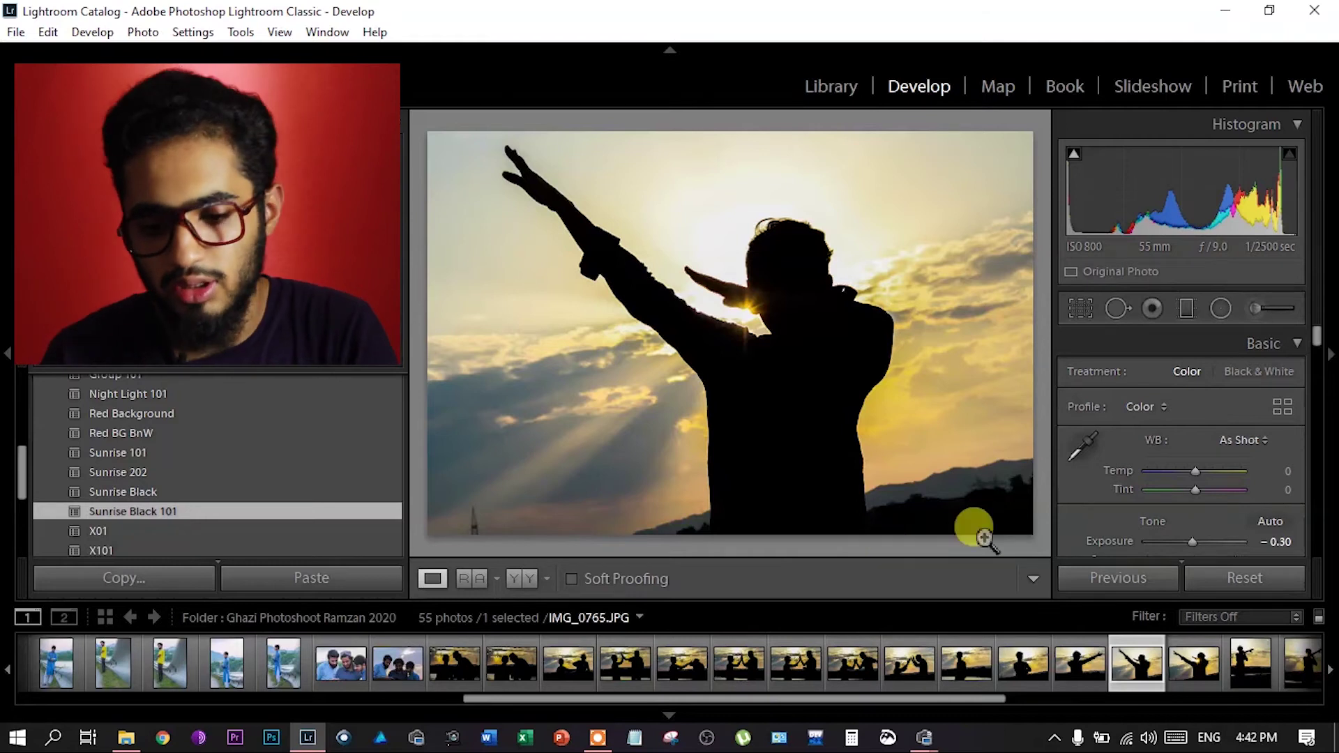
# - Check riverside sunset photo IMG_0785's edit against its original, ending on the edited version
pyautogui.moveTo(905, 699); pyautogui.dragTo(1183, 696)
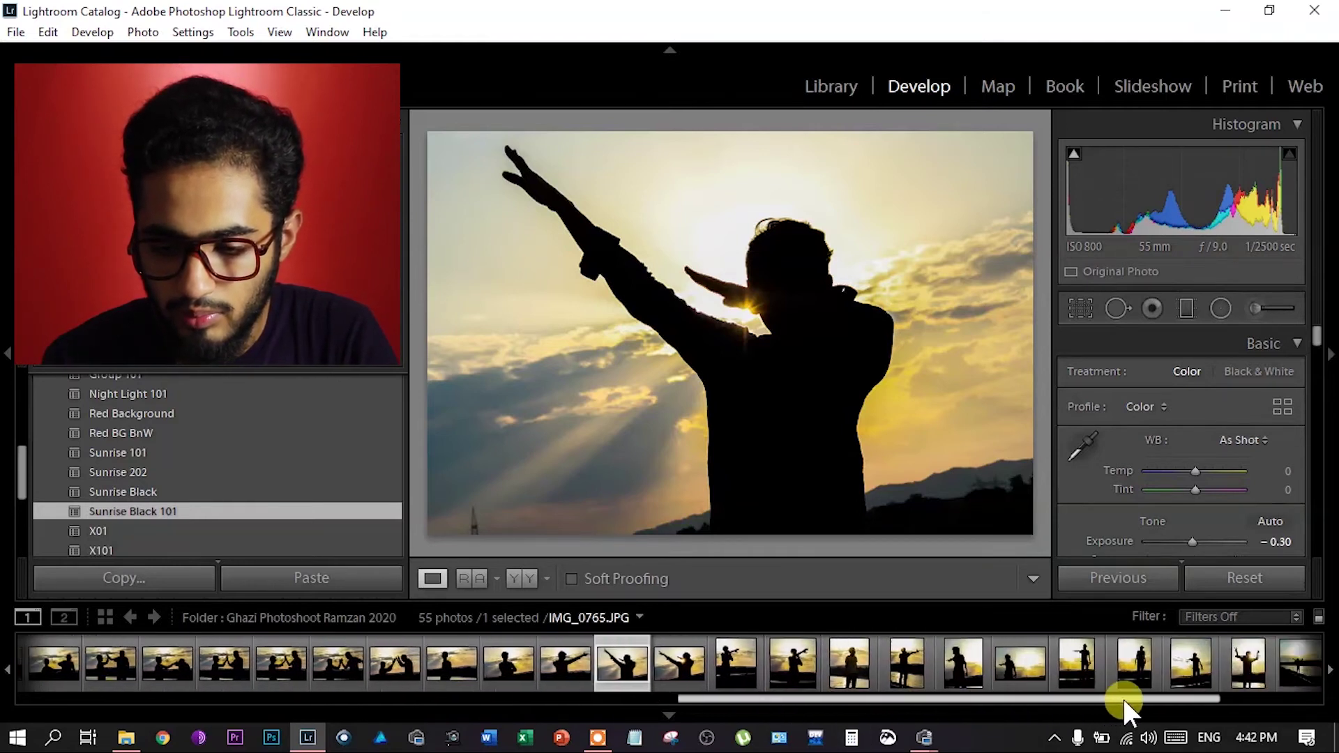
pyautogui.click(1074, 666)
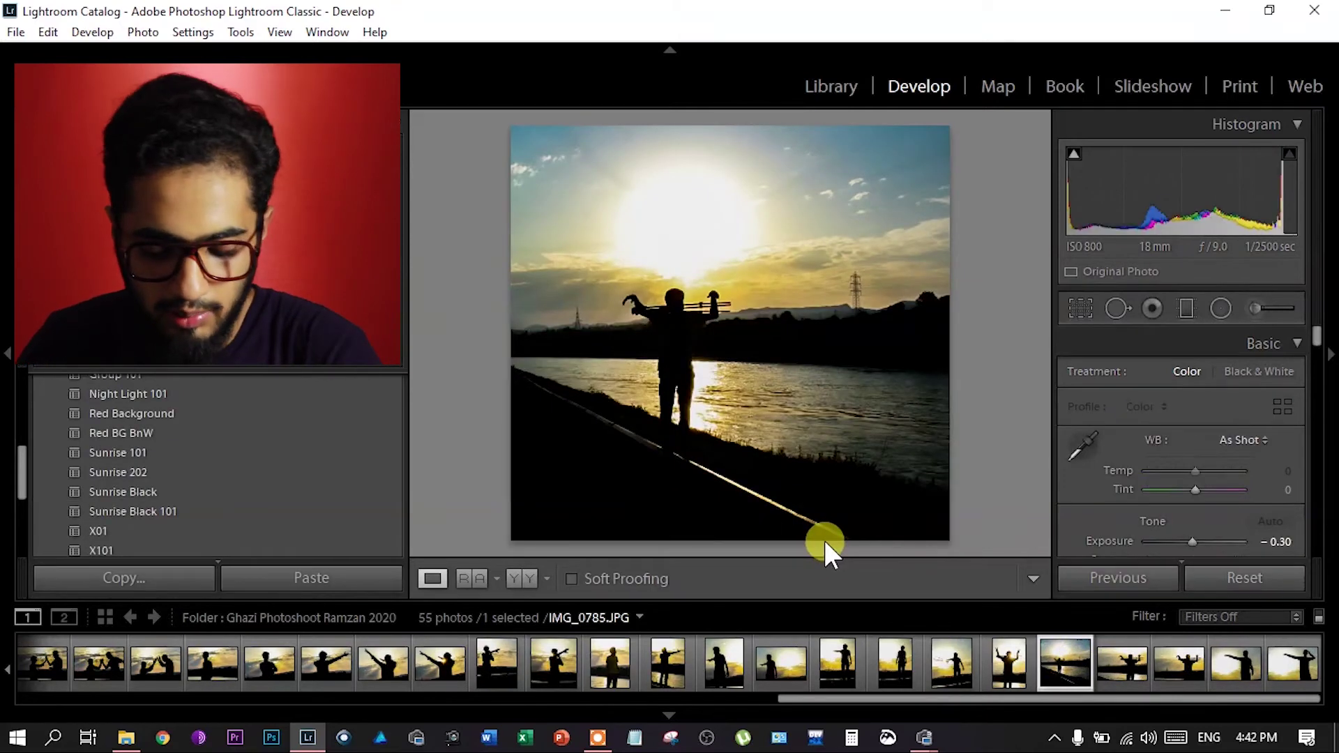
pyautogui.press('\\')
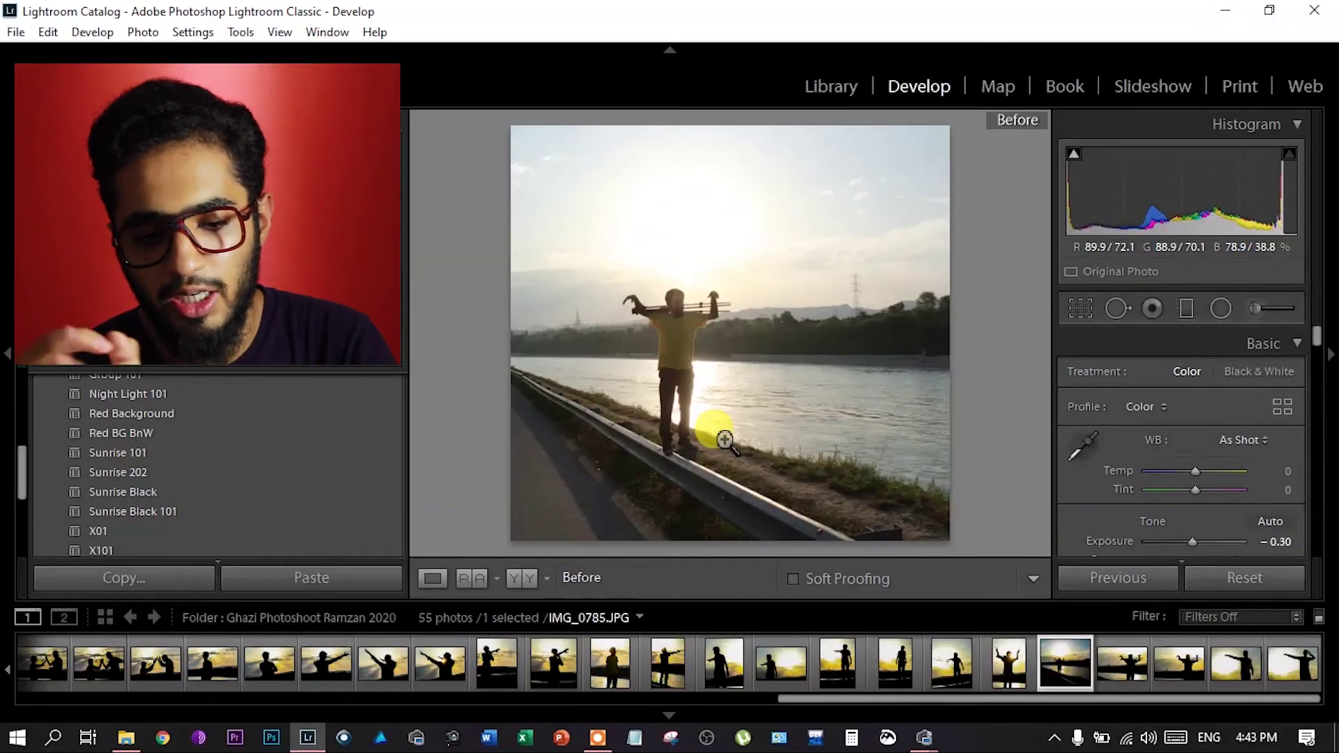
pyautogui.press('\\')
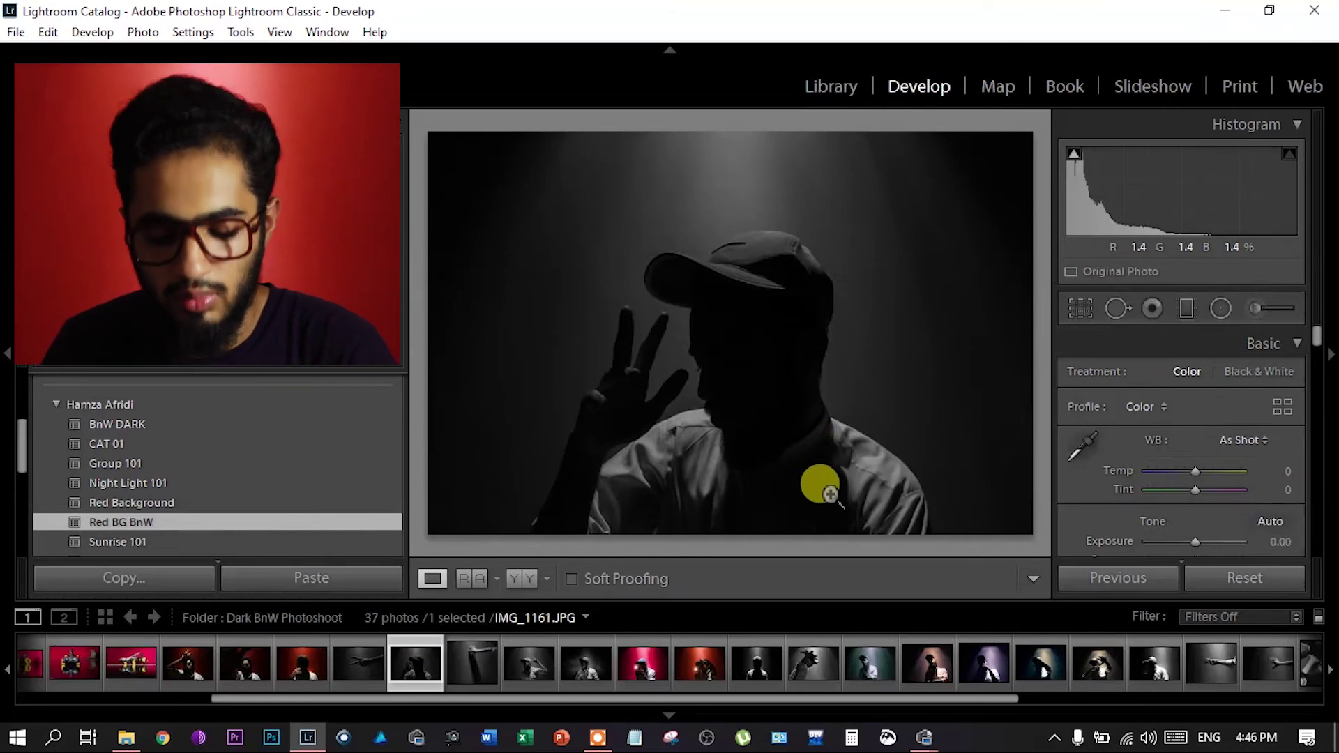
# - Compare IMG_1161's black-and-white edit with its red-backdrop original, then move to IMG_1164
pyautogui.press('\\')
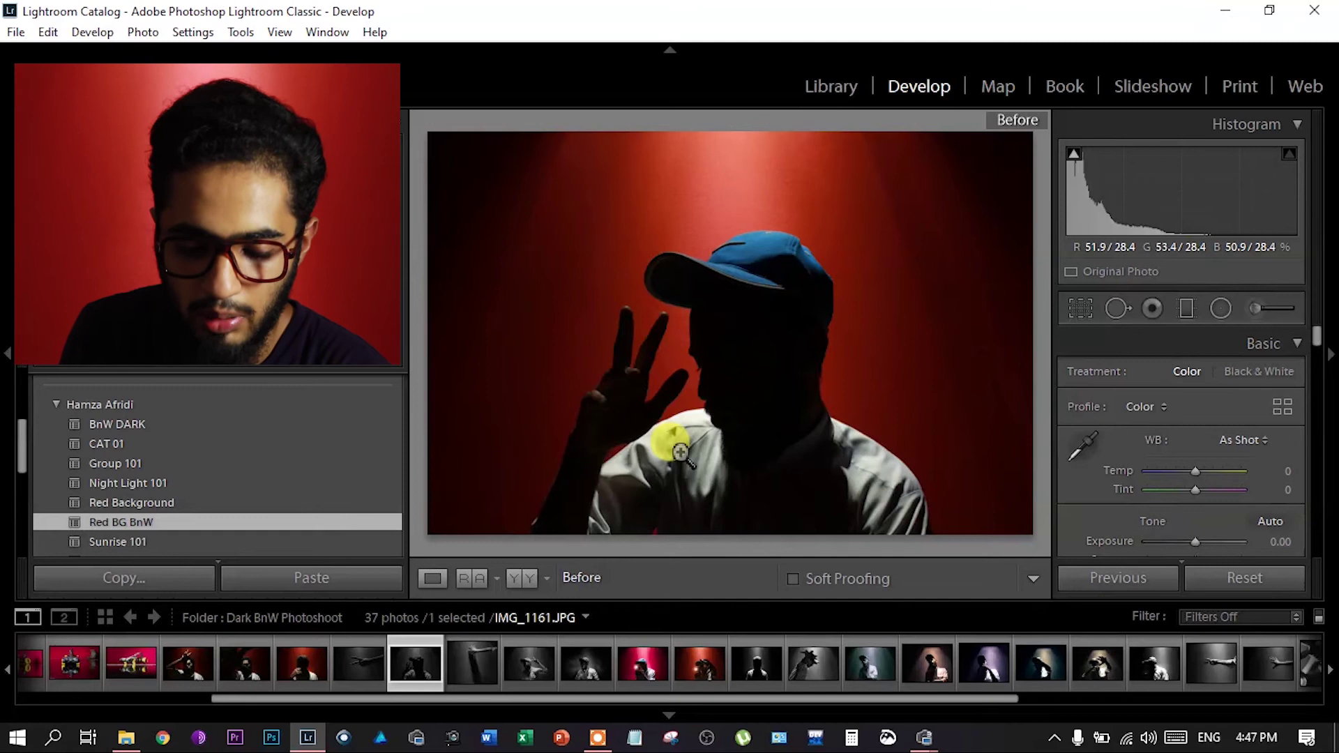
pyautogui.press('\\')
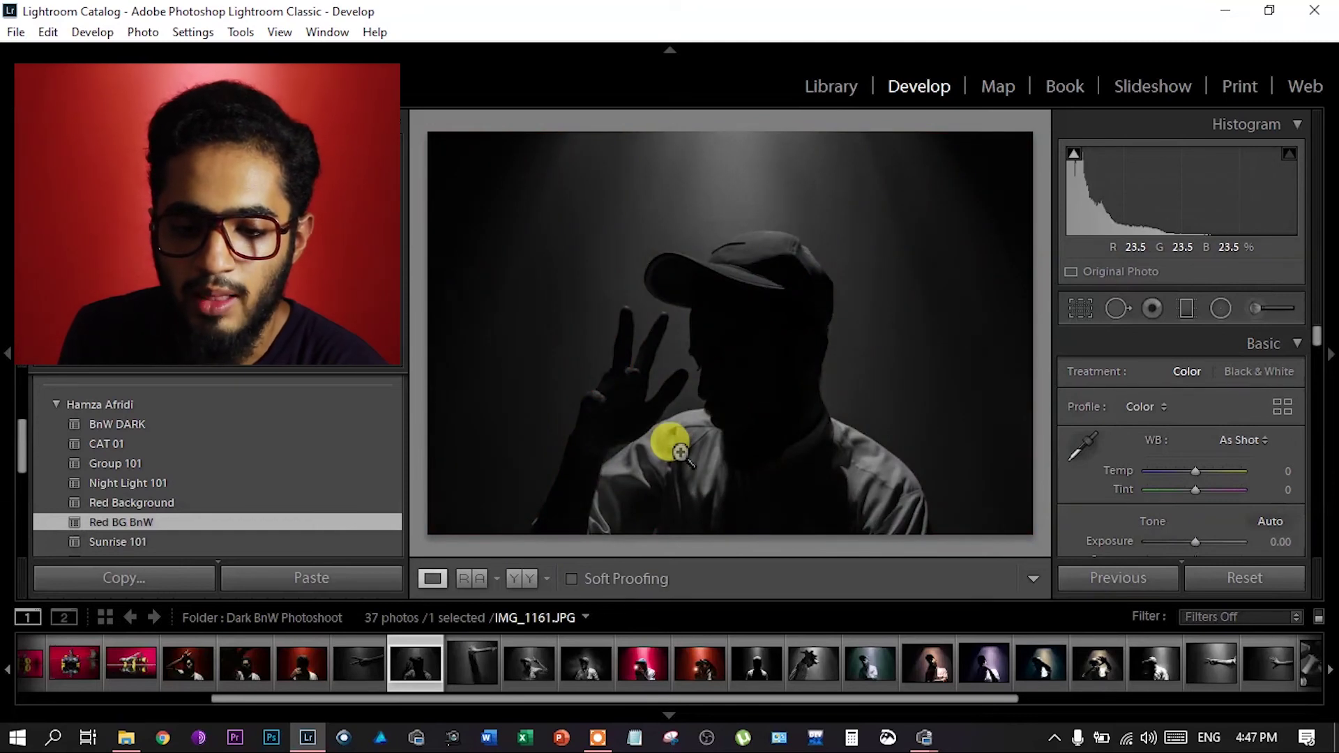
pyautogui.click(593, 659)
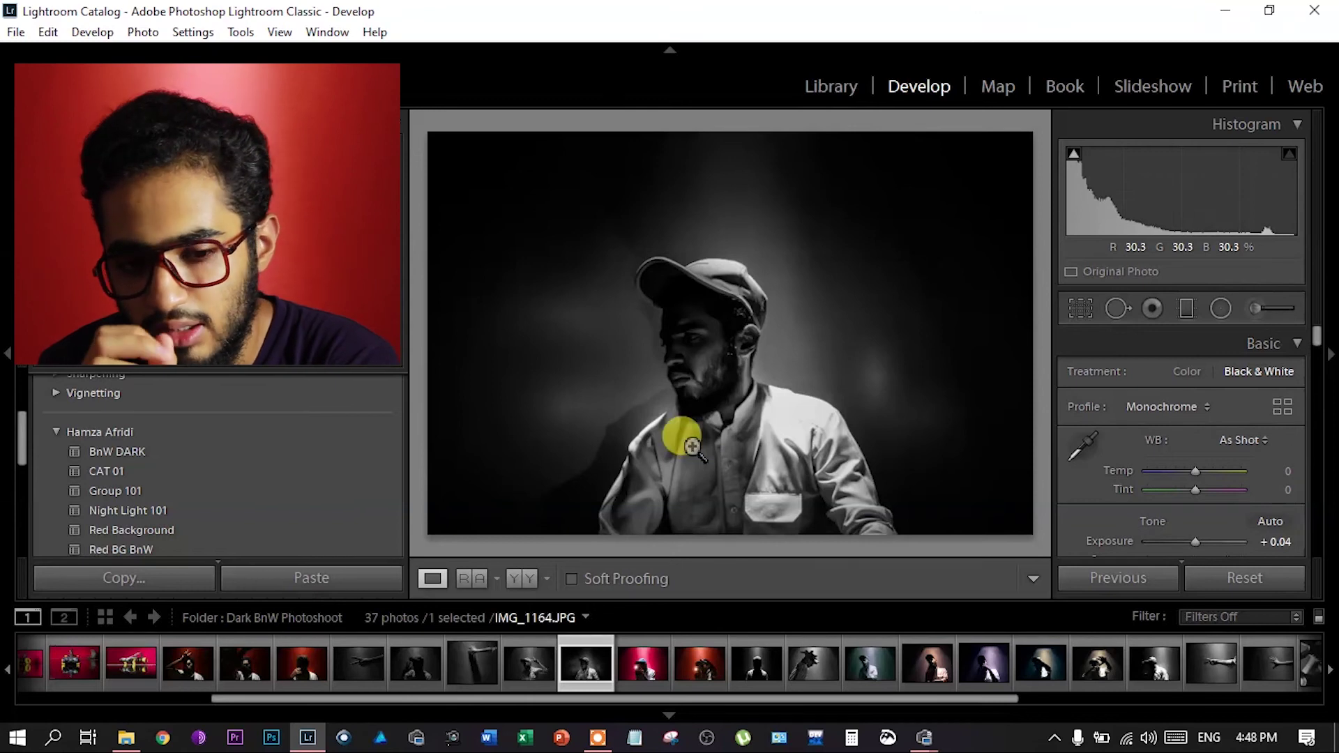
# - Flick IMG_1164 between its red colour original and the edit, then apply BnW DARK
pyautogui.press('\\')
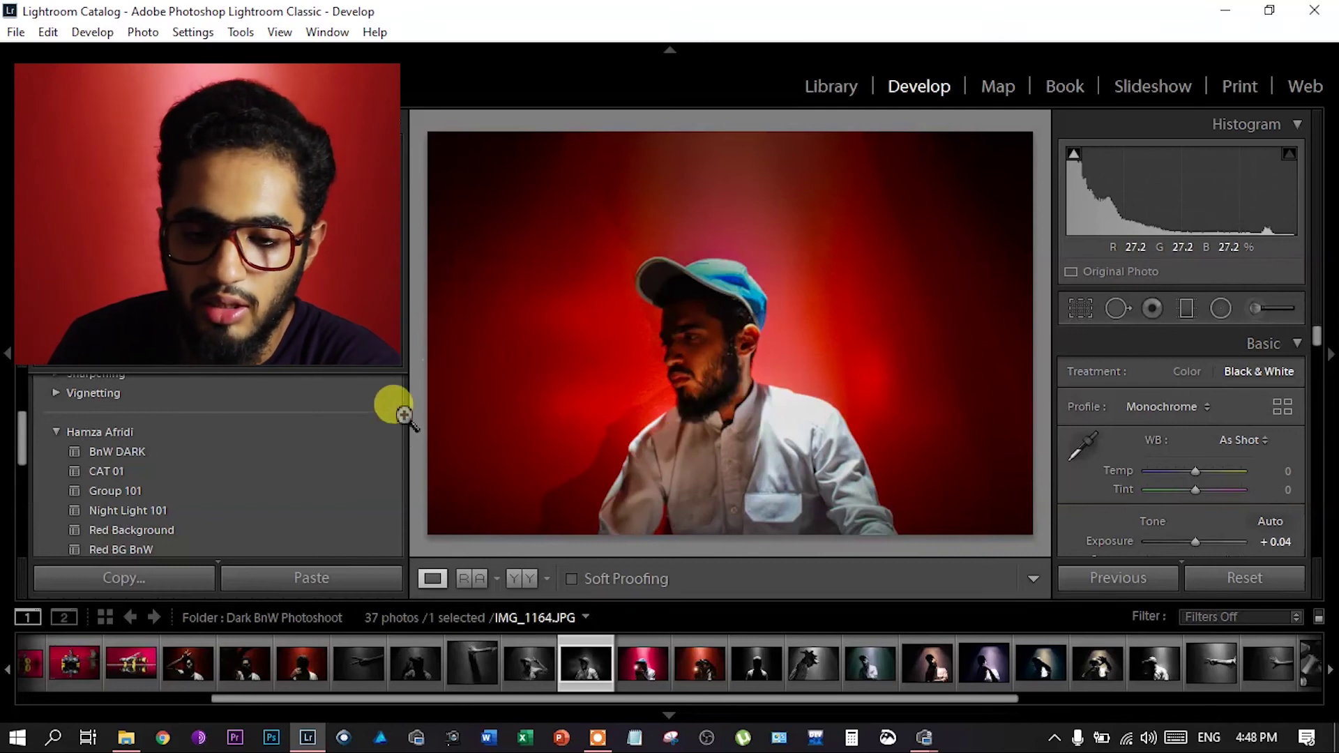
pyautogui.press('\\')
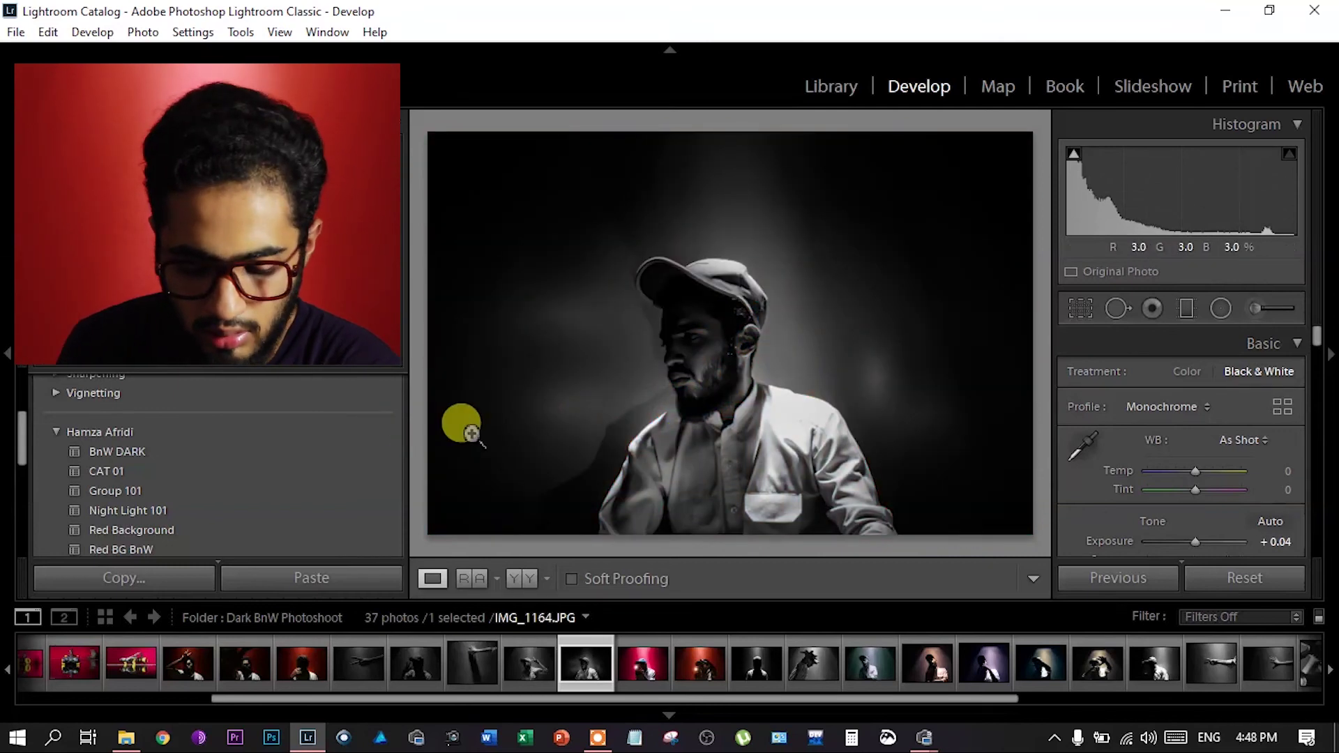
pyautogui.press('\\')
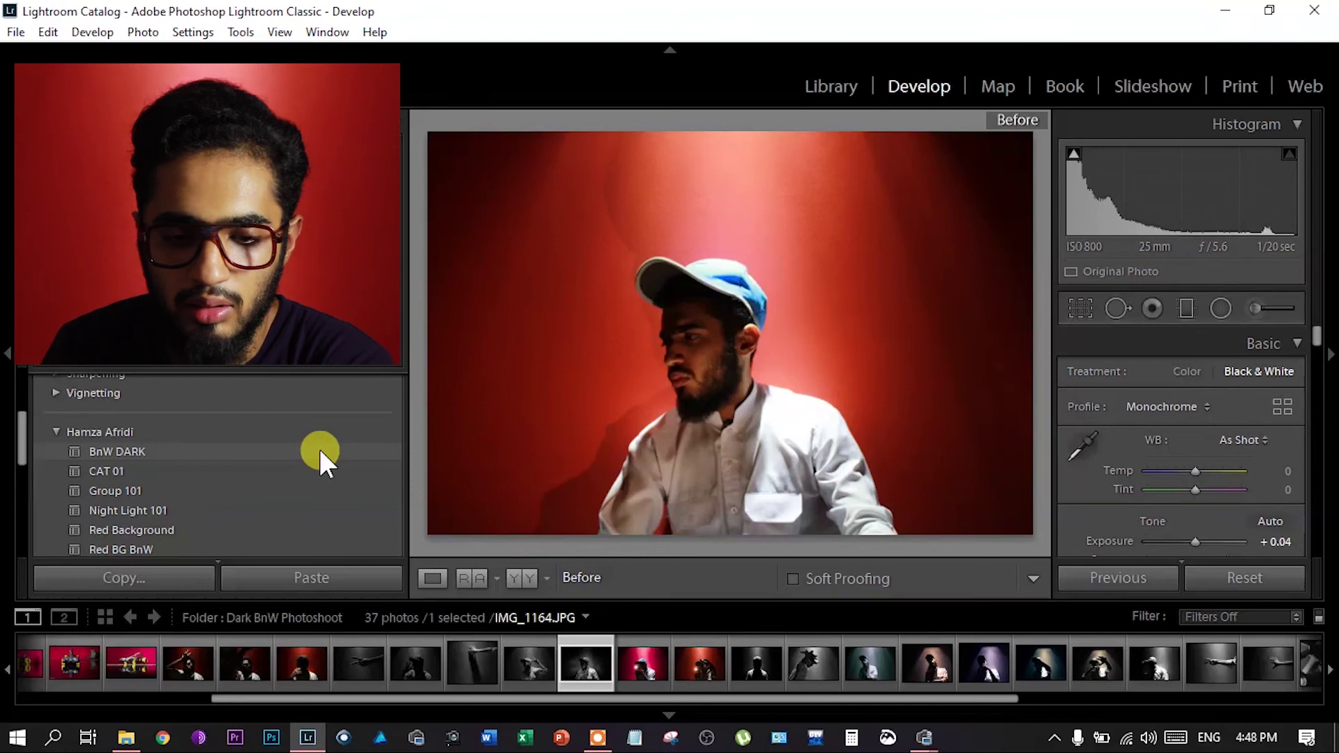
pyautogui.press('\\')
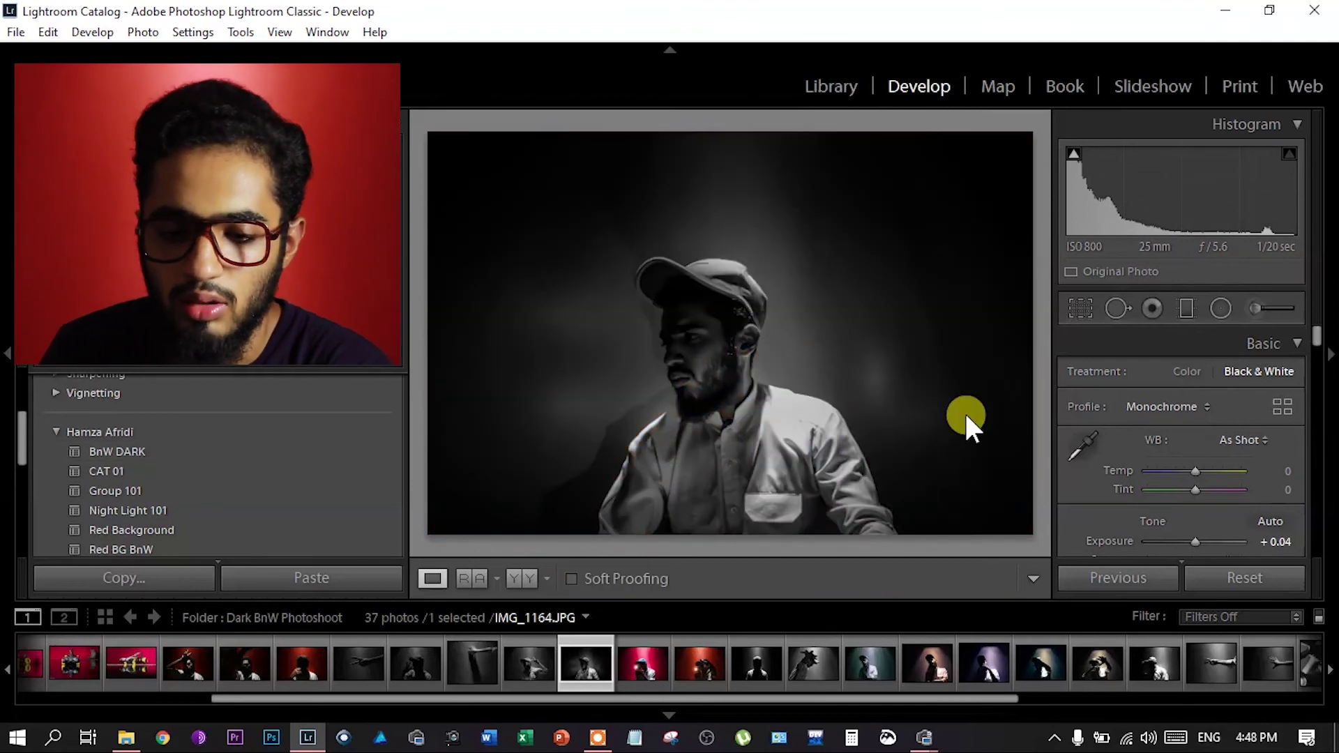
pyautogui.press('\\')
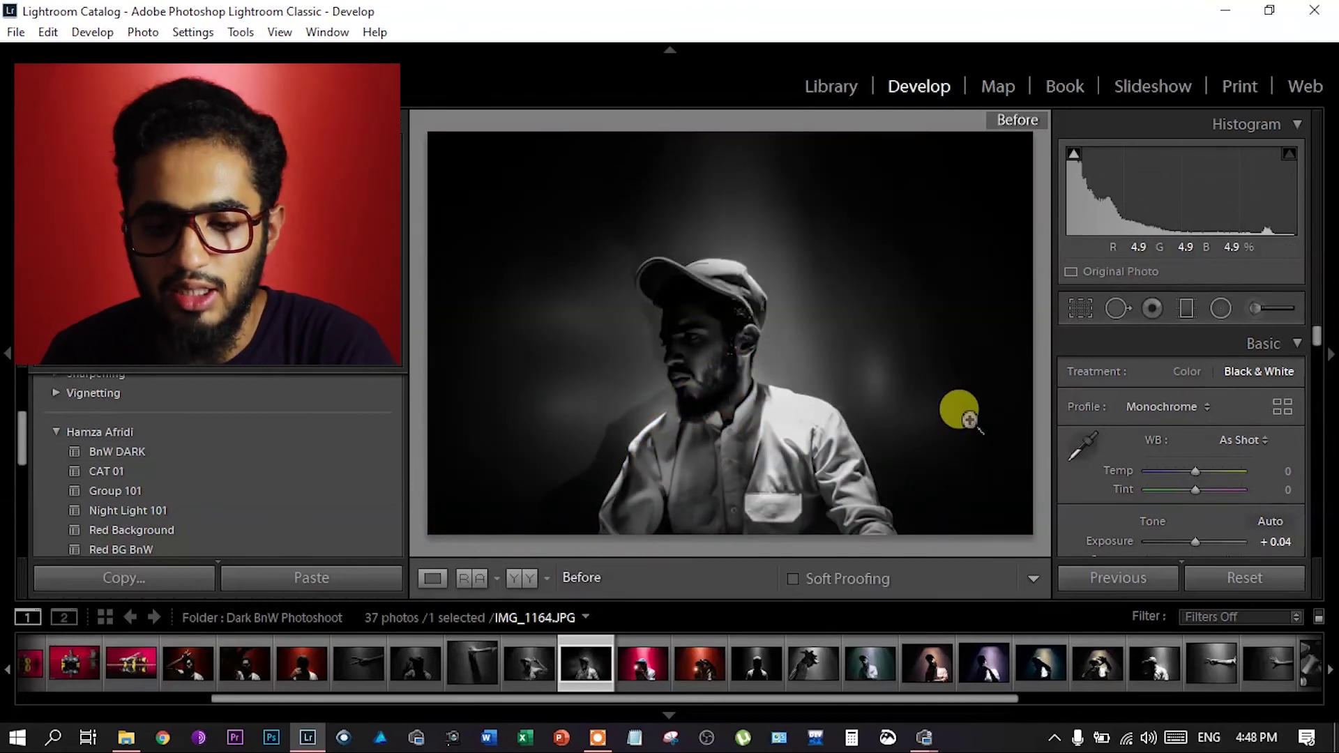
pyautogui.click(205, 448)
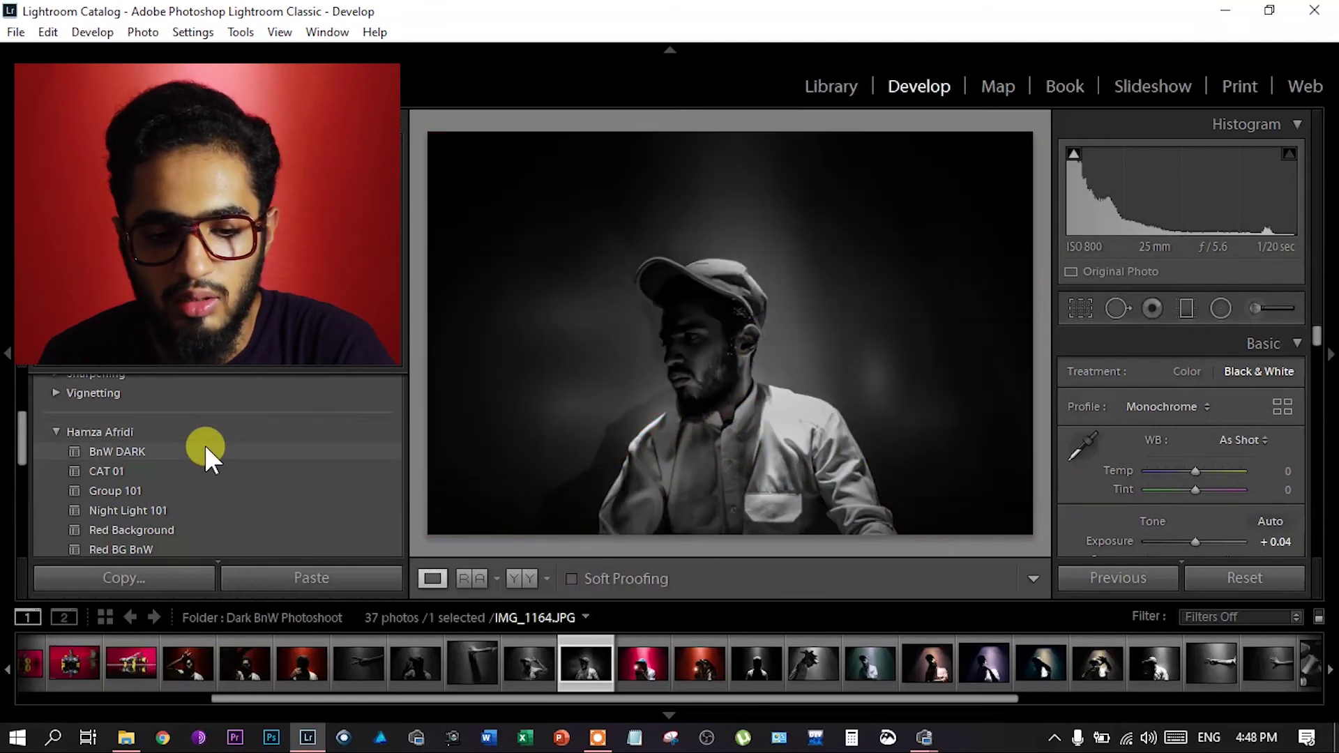